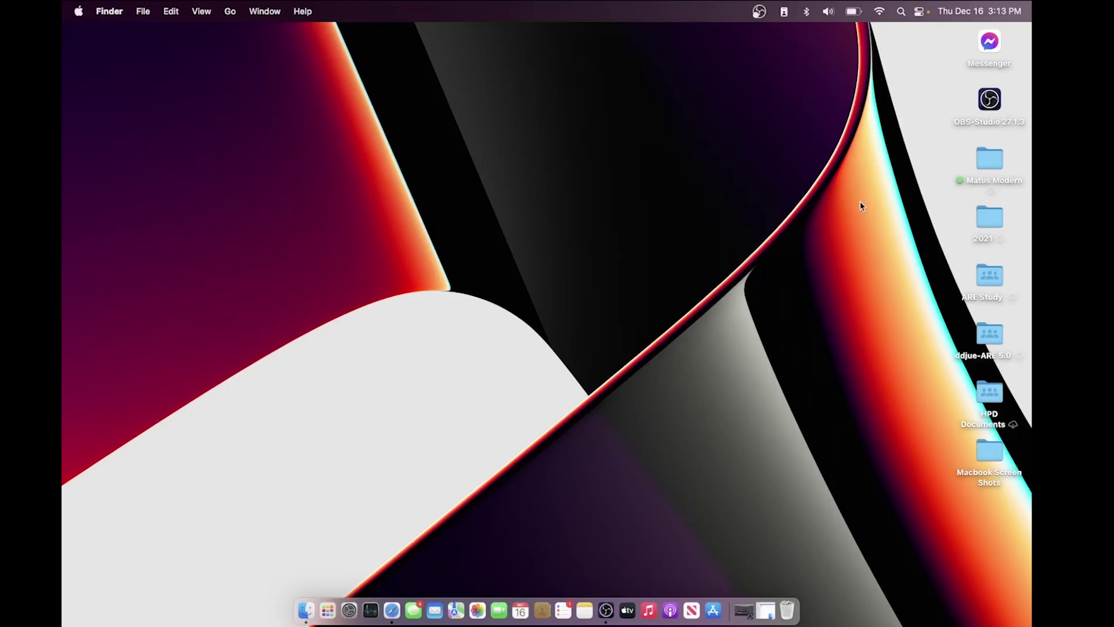
Bring up parallels.com in Safari and review the Parallels Desktop 17 edition comparison ($79.99, $99.99/yr).
key(ctrl+Right)
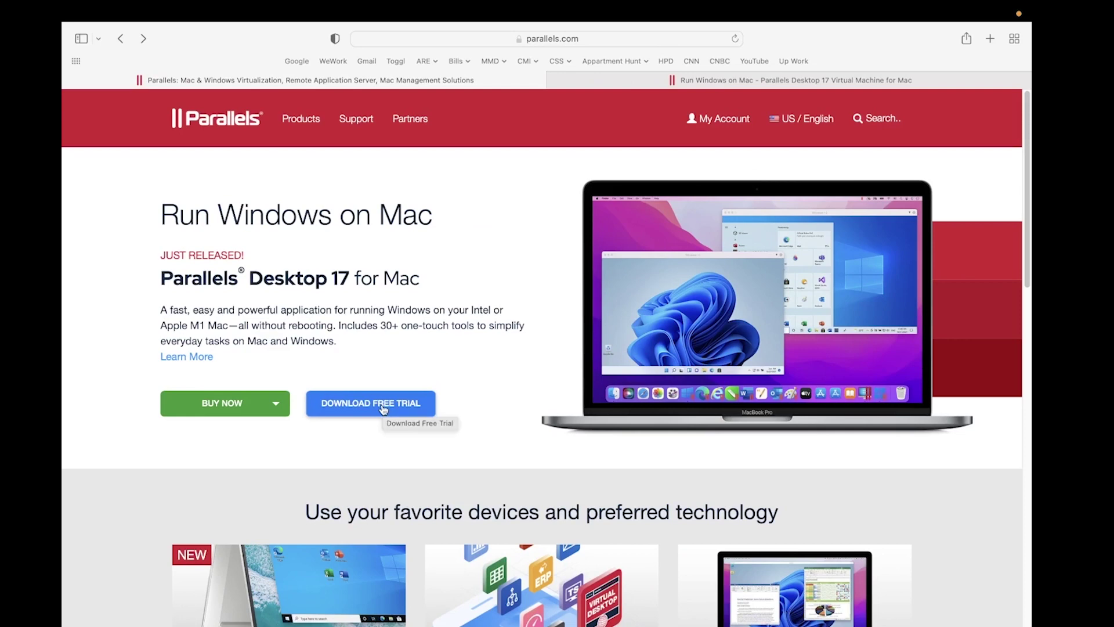
click(599, 81)
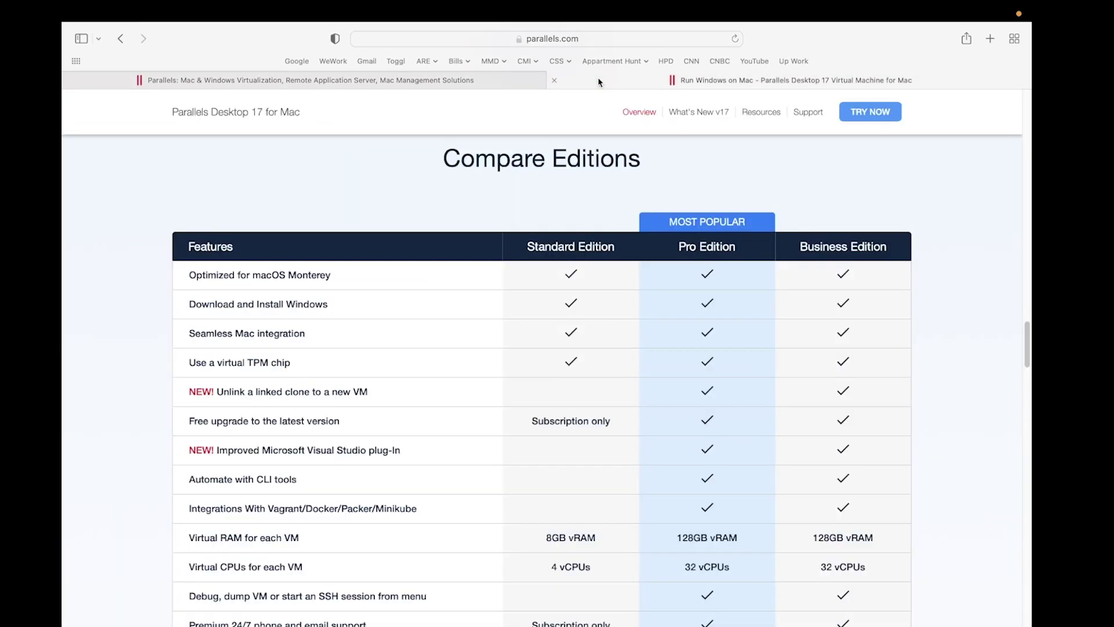
scroll(966, 468, down, 5)
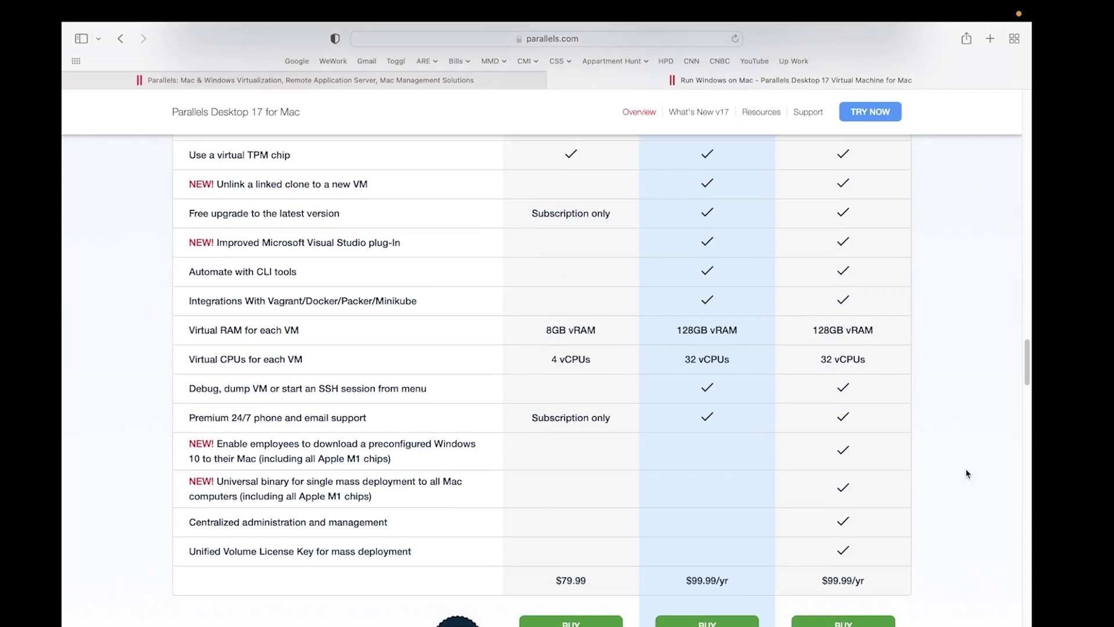
scroll(967, 473, down, 1)
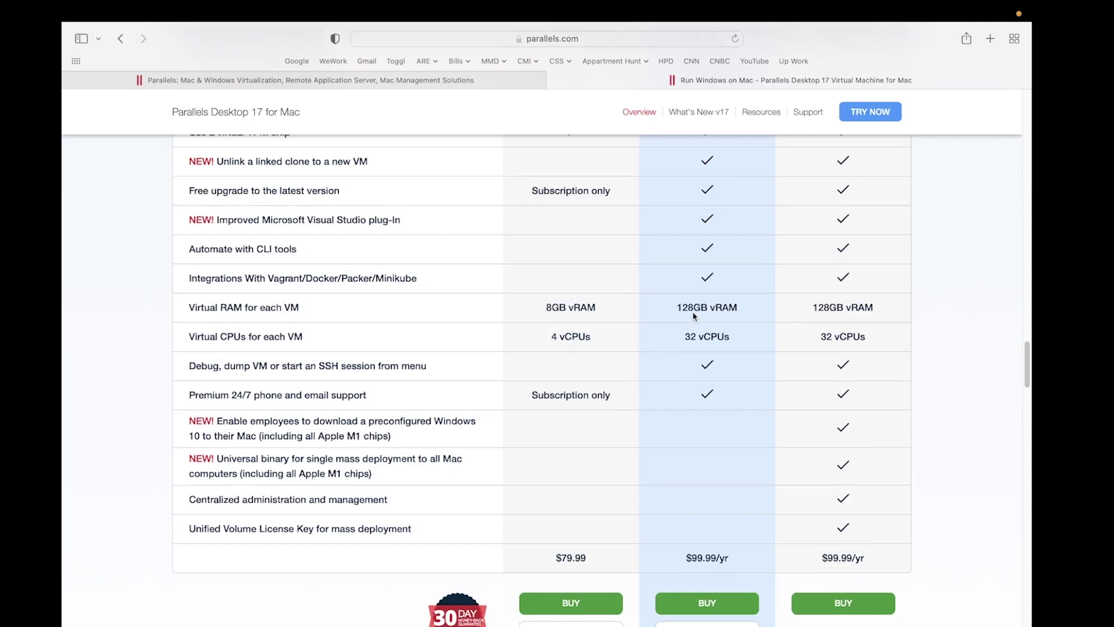
scroll(552, 331, up, 1)
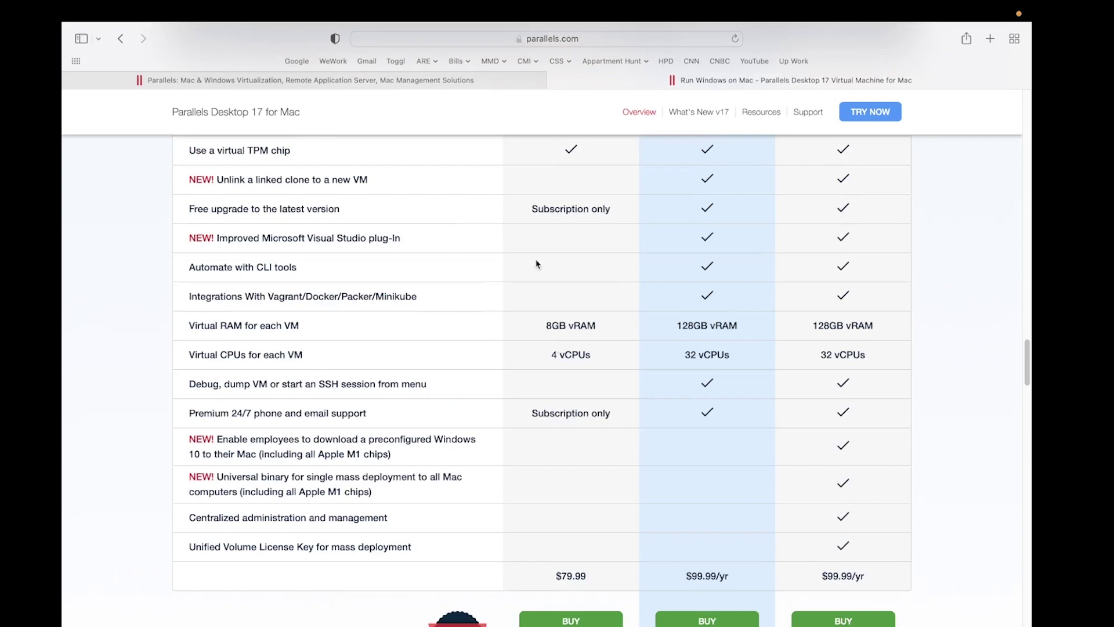
Return to the parallels.com homepage and download the Install Parallels Desktop.dmg (1.6 MB) free trial.
click(464, 83)
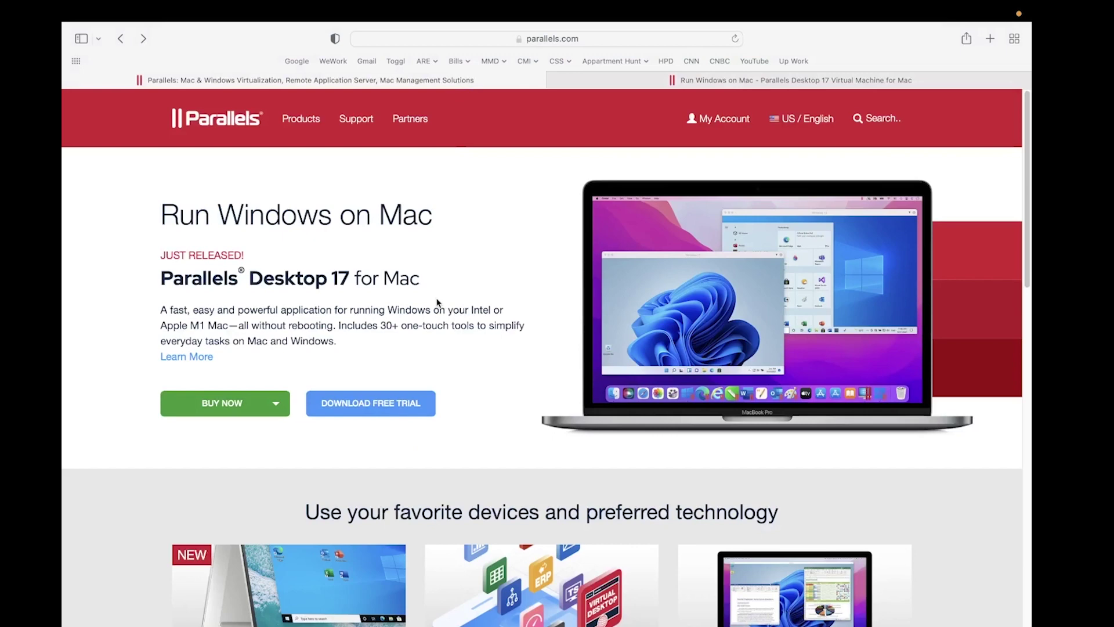
click(399, 405)
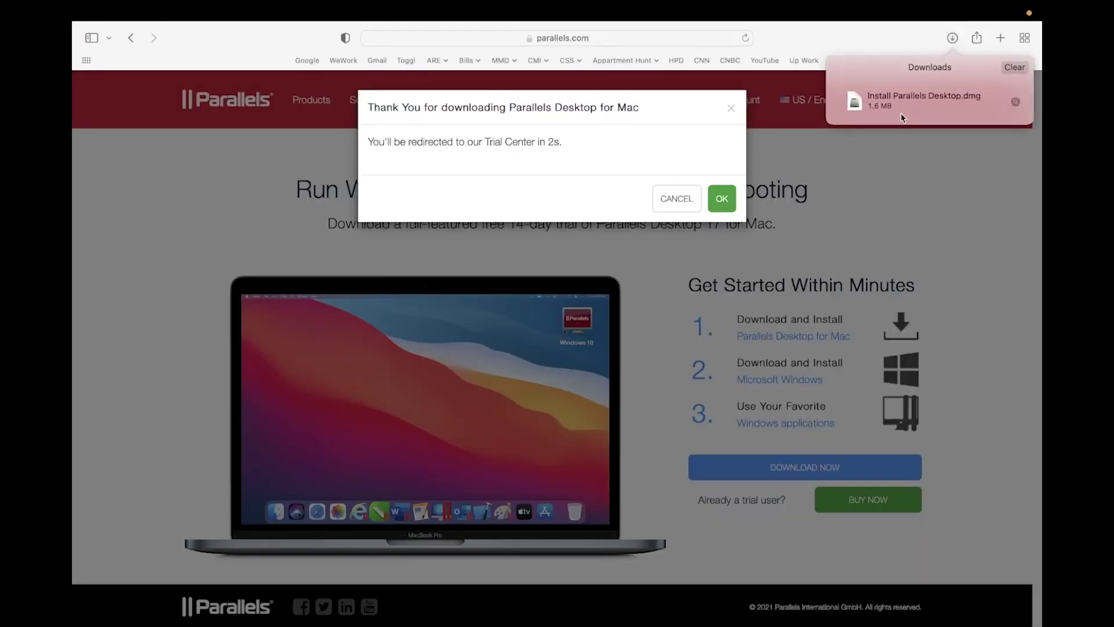
click(904, 103)
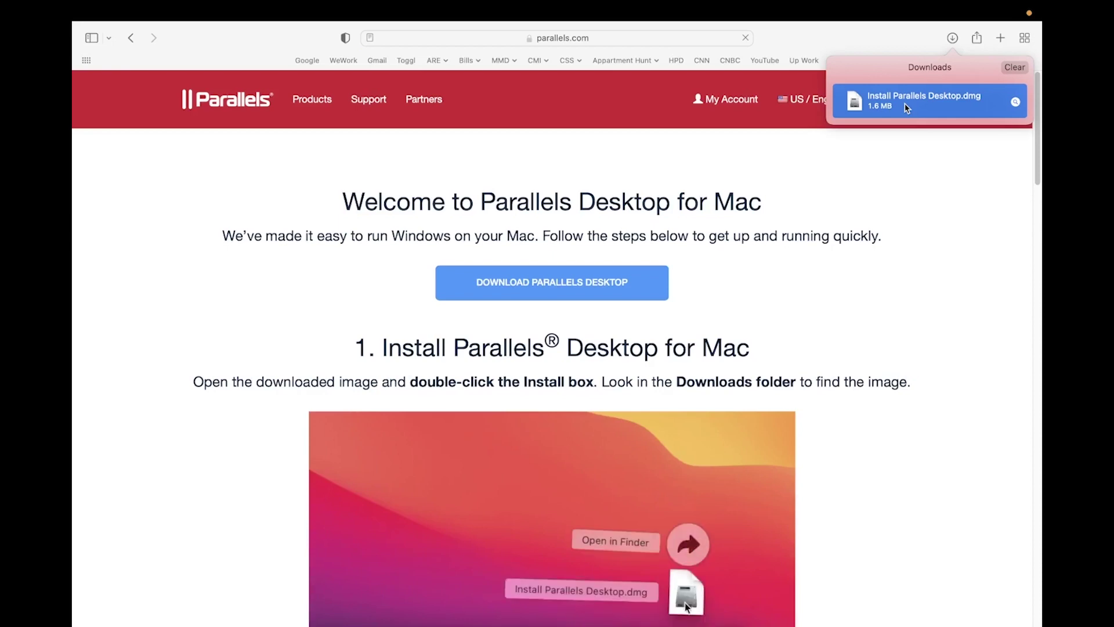
Launch Install Parallels Desktop from the DMG, confirming Open and allowing Downloads folder access.
double_click(907, 108)
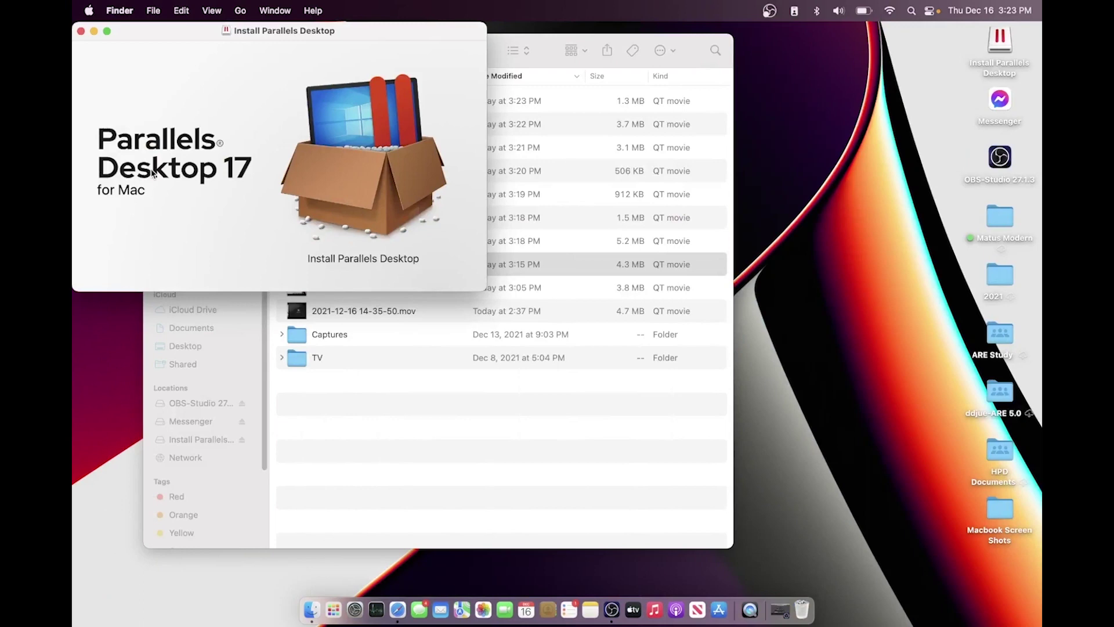
double_click(333, 199)
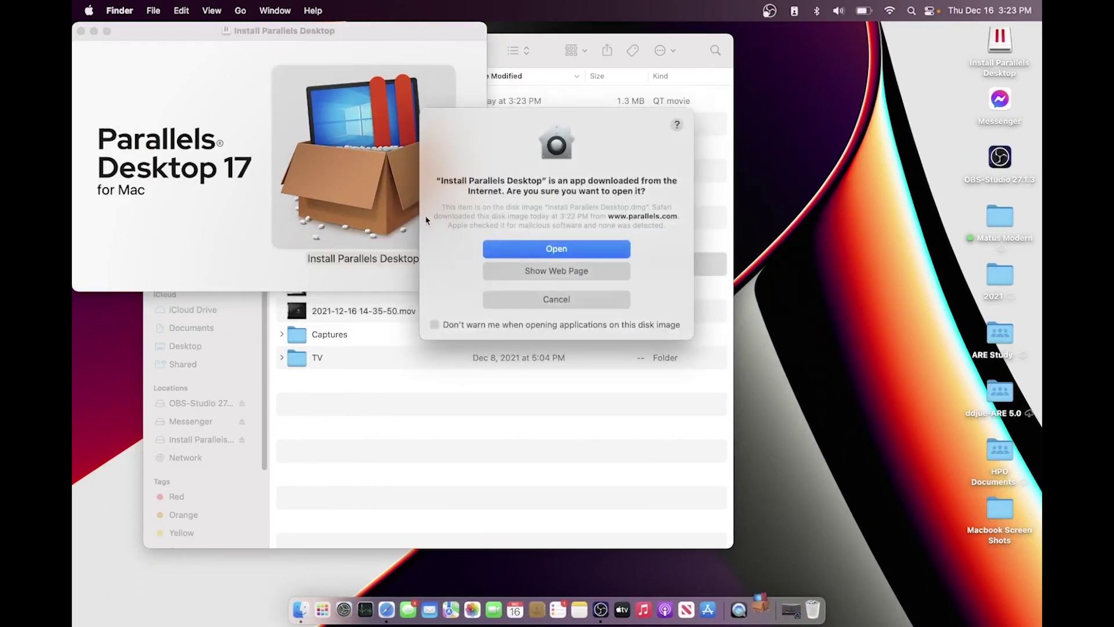
click(586, 248)
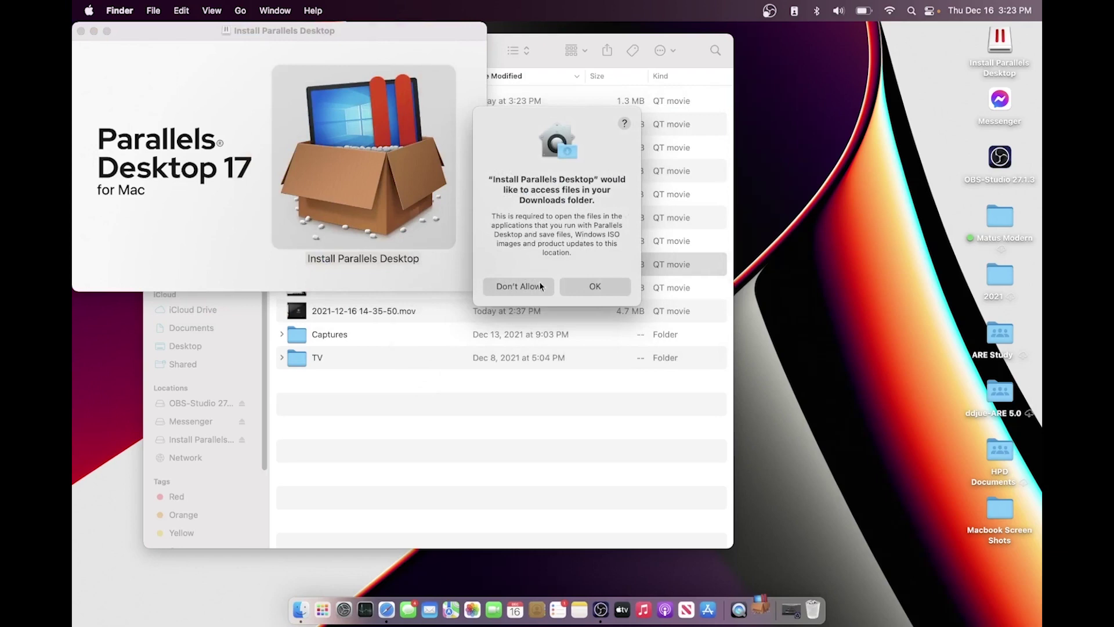
click(587, 289)
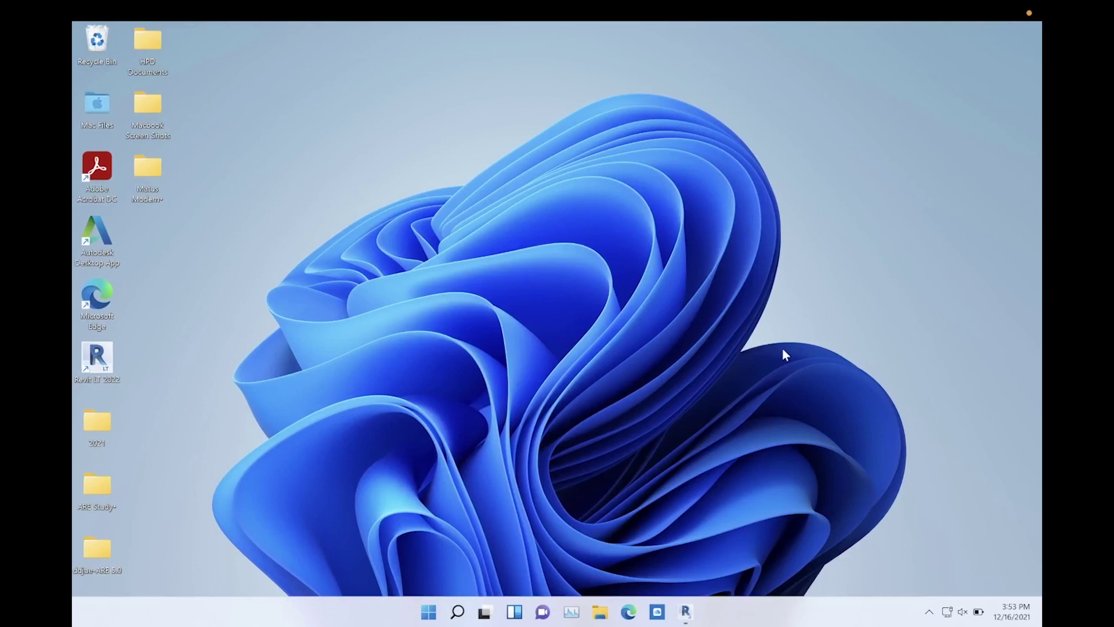
Swipe from the Windows 11 VM to the Mac desktop and back again.
key(ctrl+Left)
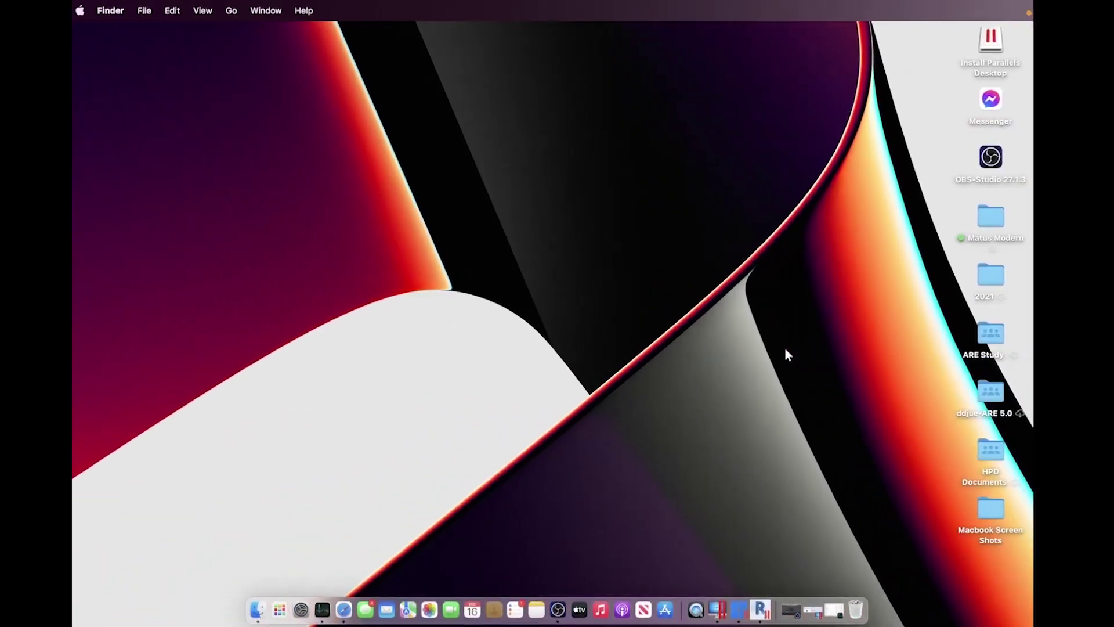
key(ctrl+Right)
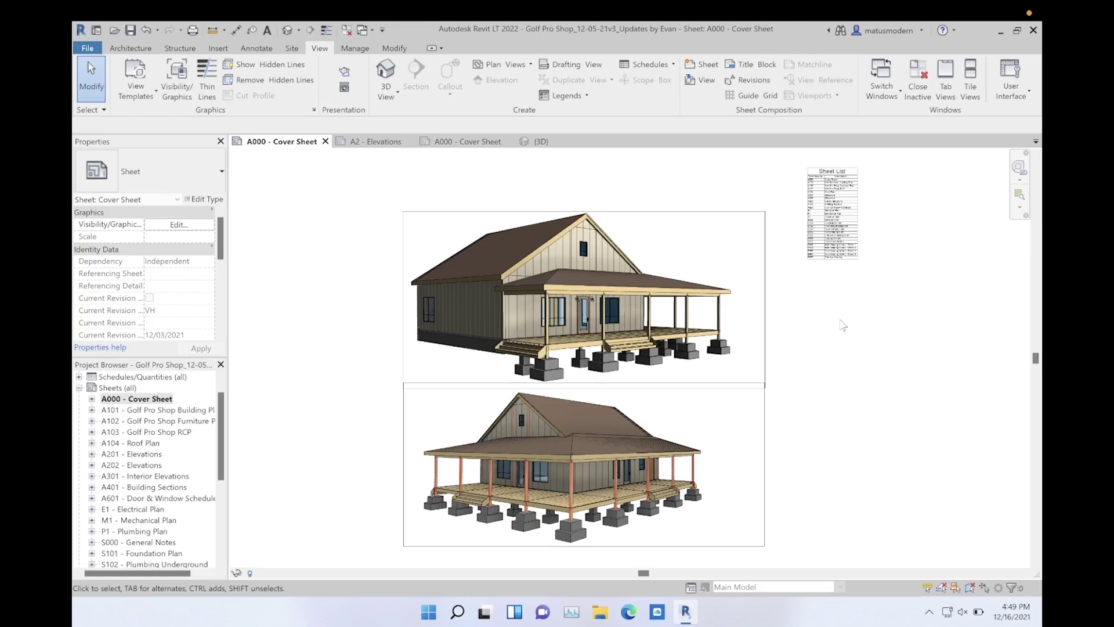
Browse the A2 - Elevations and A000 - Cover Sheet views, then open the Golf Pro Shop 3D view.
click(387, 144)
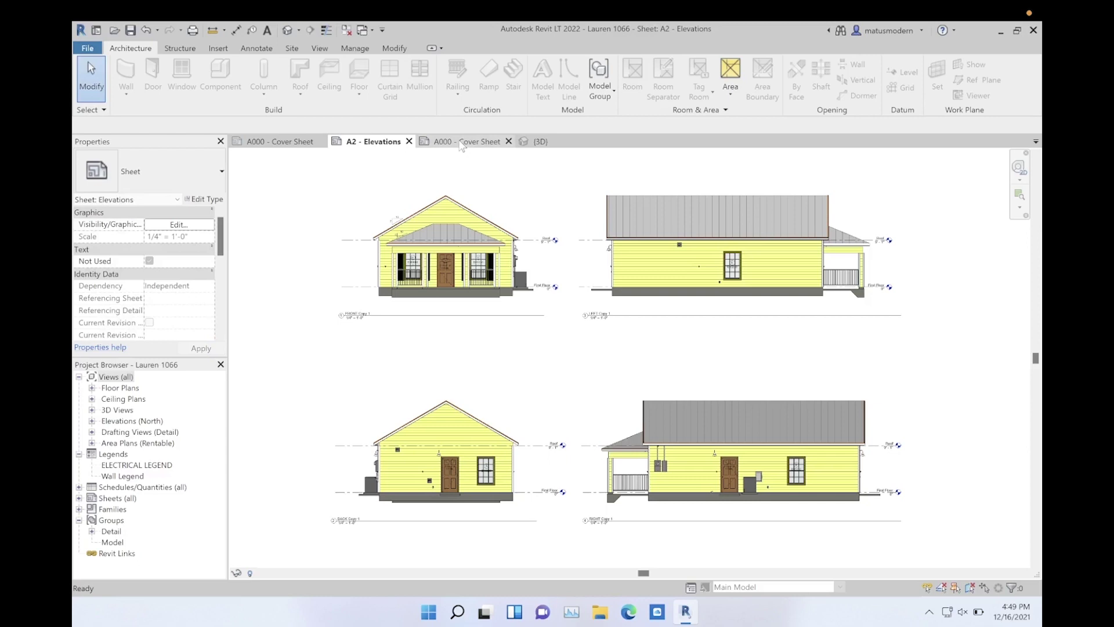
click(462, 144)
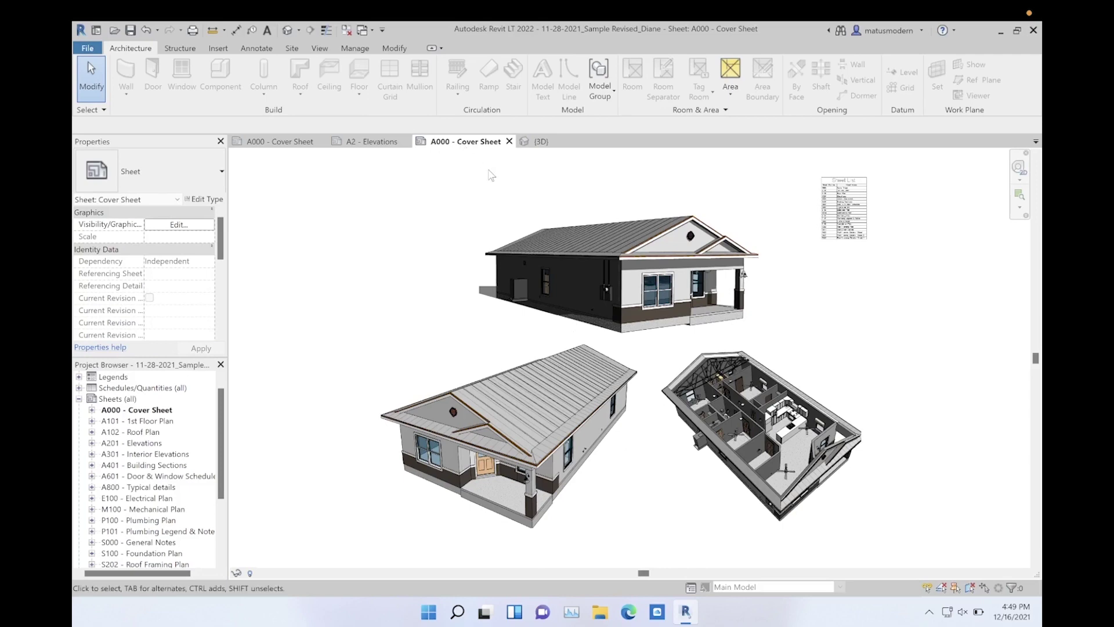
scroll(448, 219, down, 2)
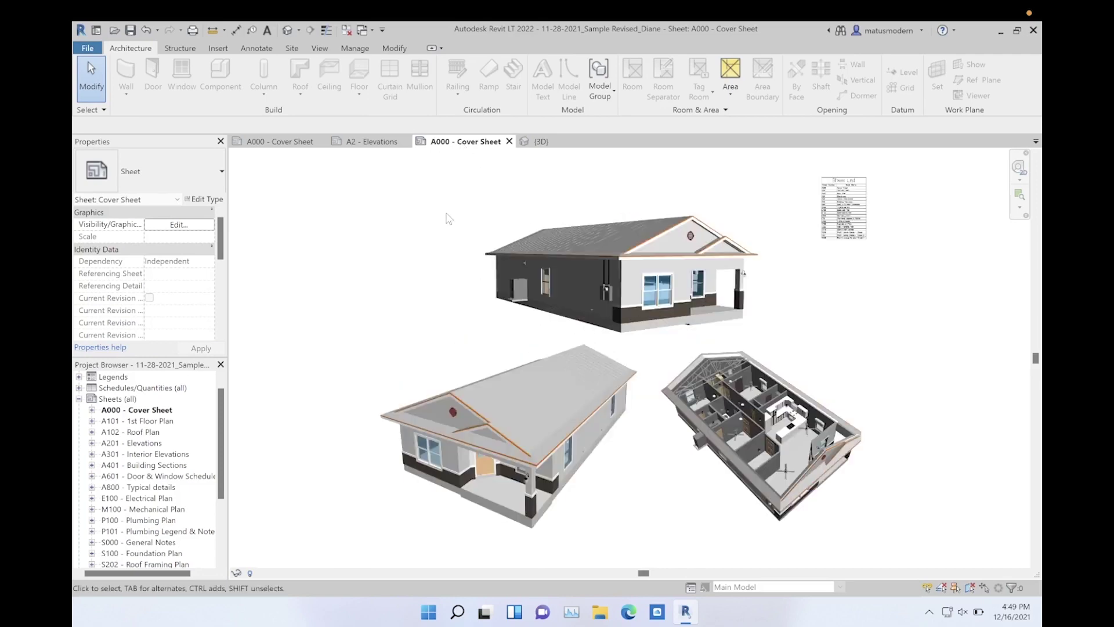
click(550, 142)
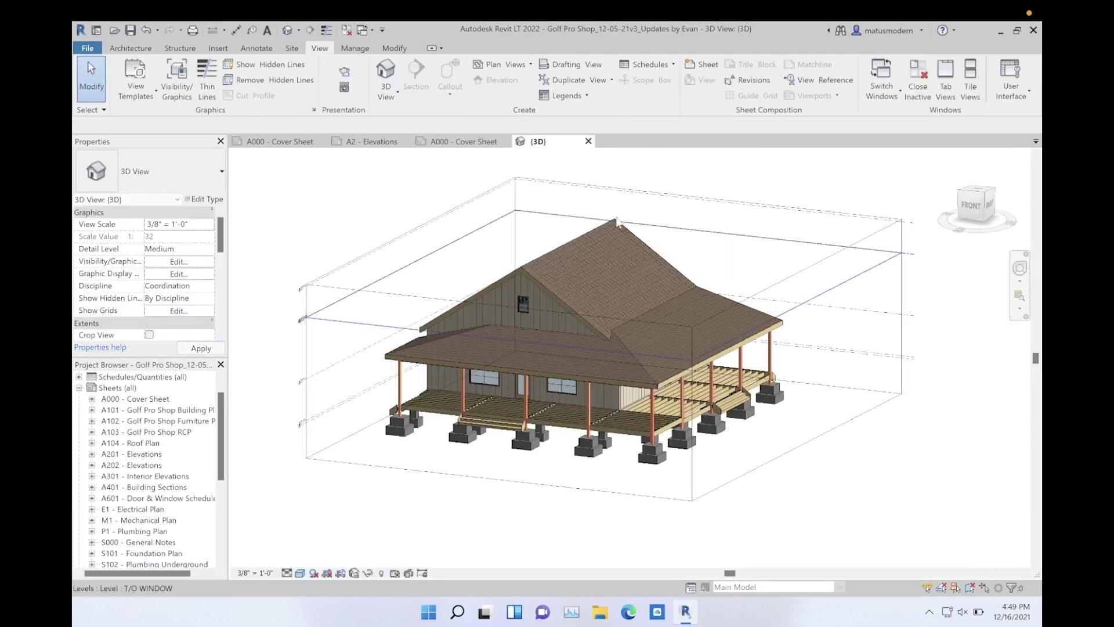
shift+middle_drag(684, 348, 569, 296)
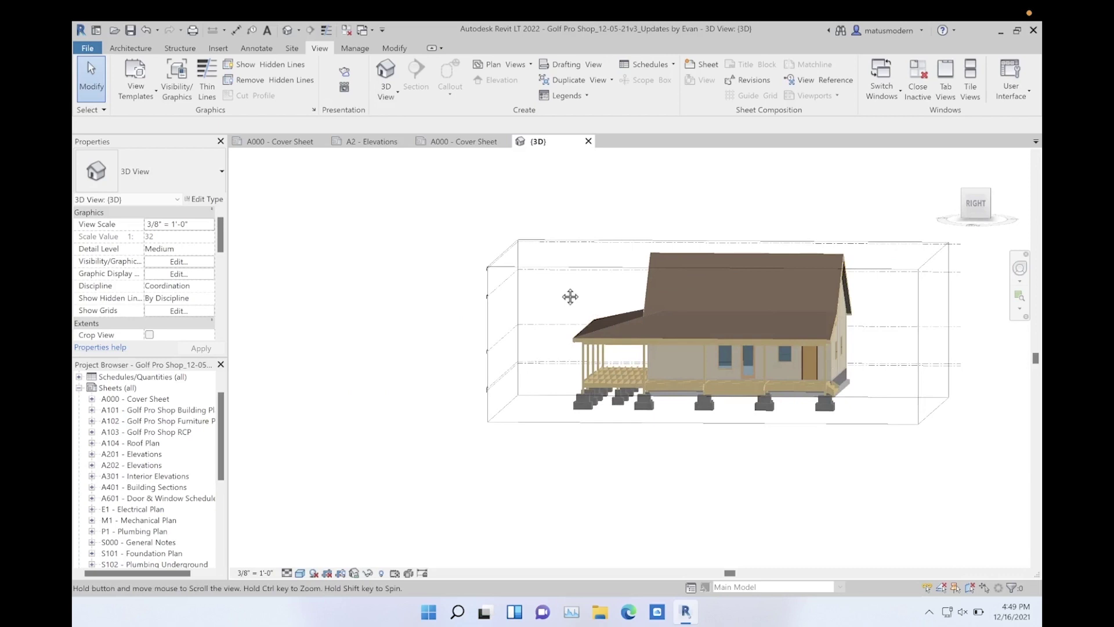
click(569, 247)
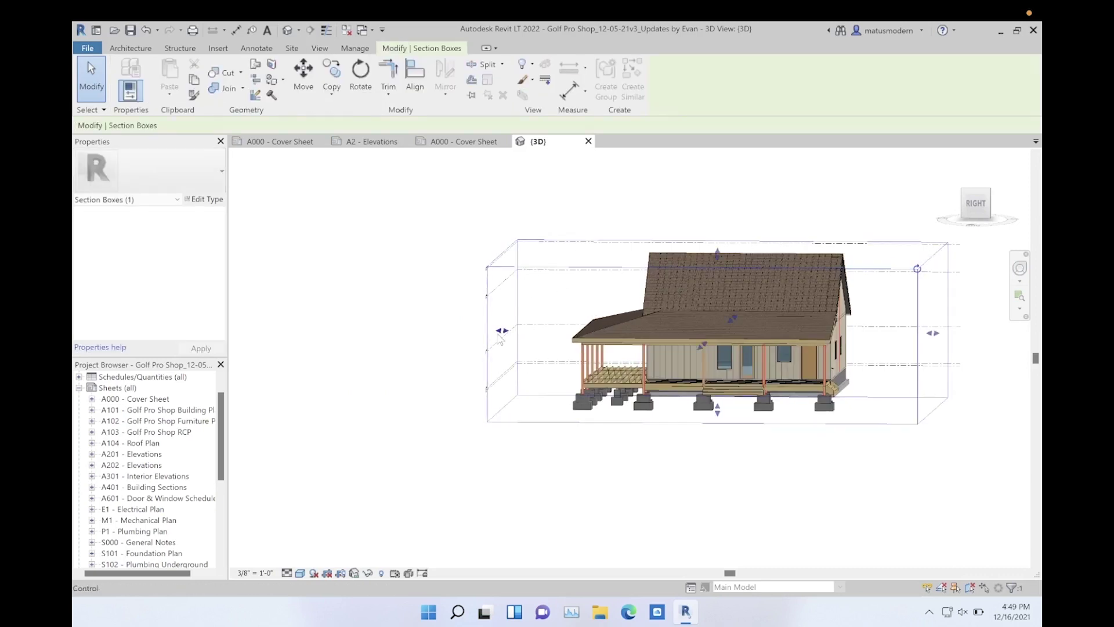
shift+middle_drag(462, 336, 552, 335)
key(Escape)
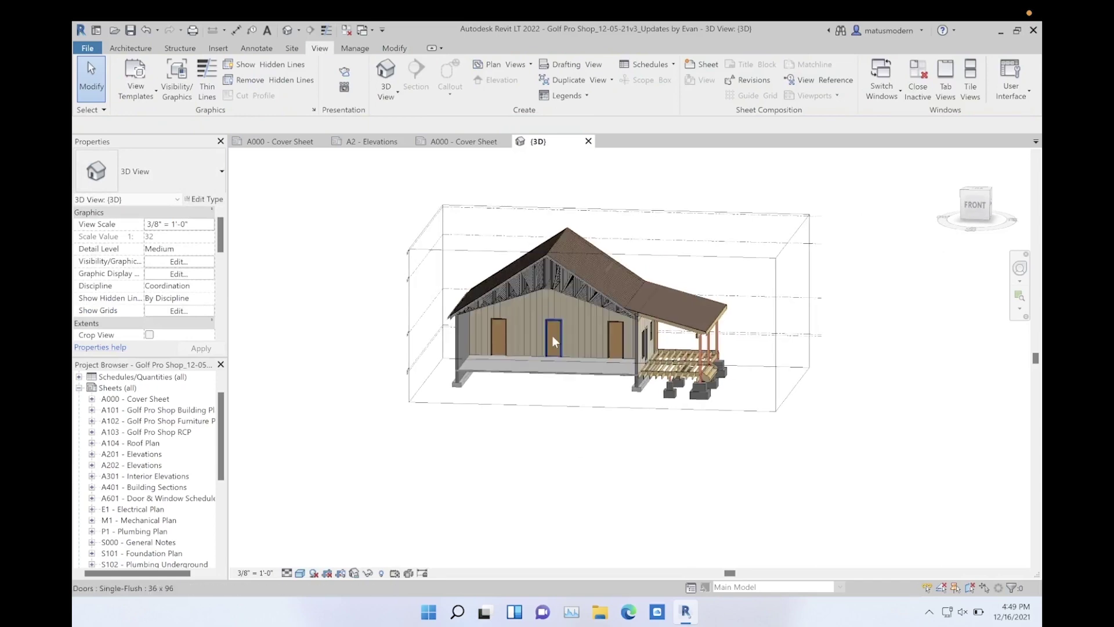
scroll(552, 335, up, 5)
shift+middle_drag(554, 384, 623, 419)
scroll(622, 419, down, 4)
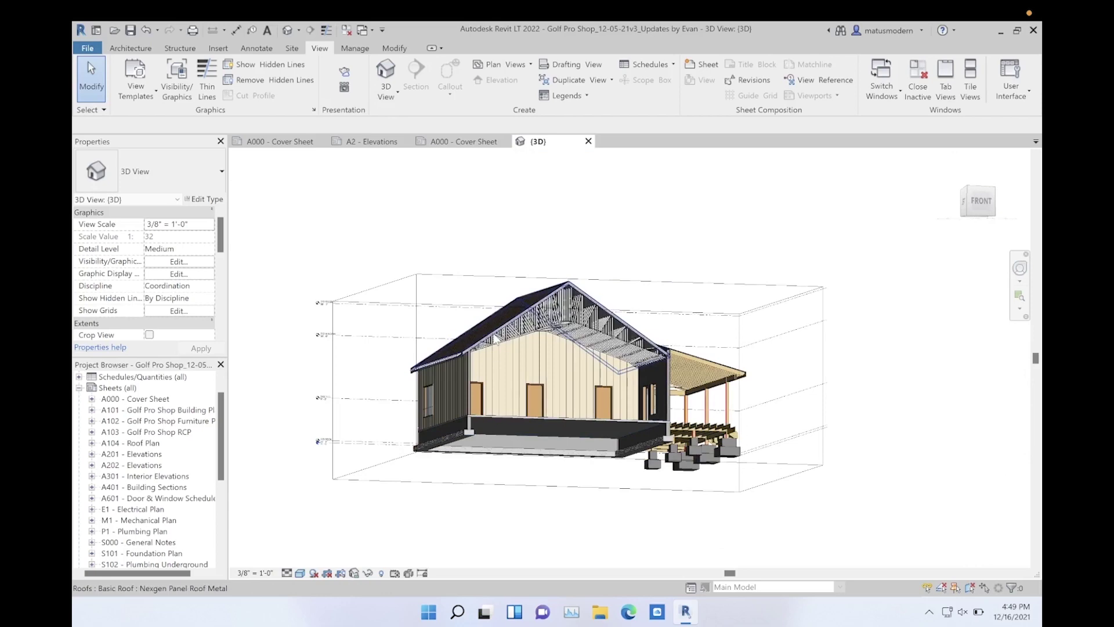
scroll(461, 350, up, 3)
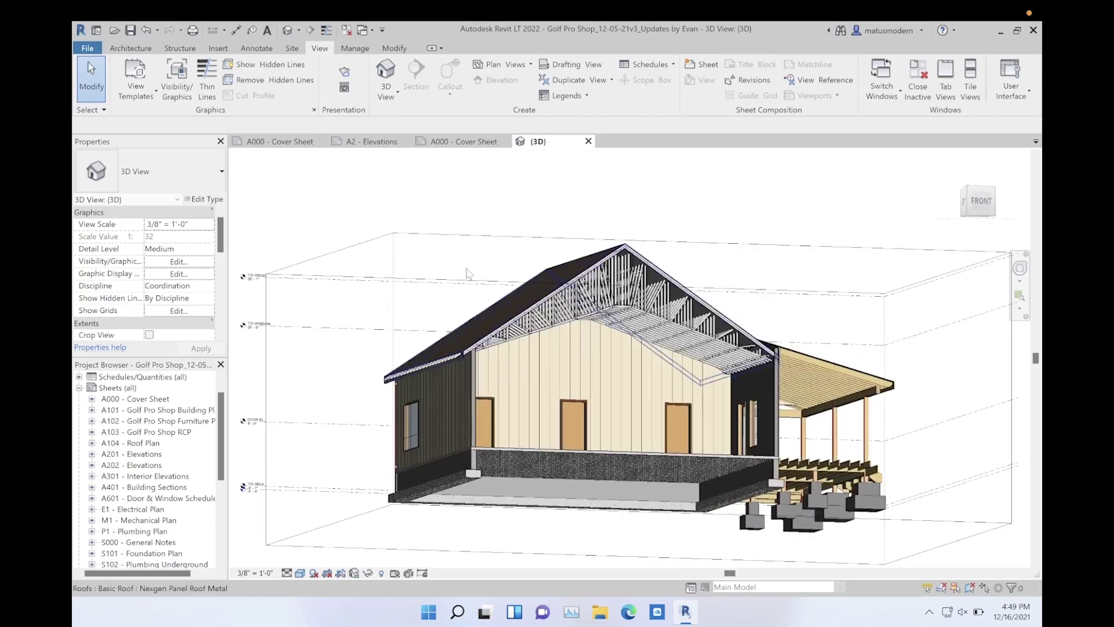
drag(220, 456, 225, 508)
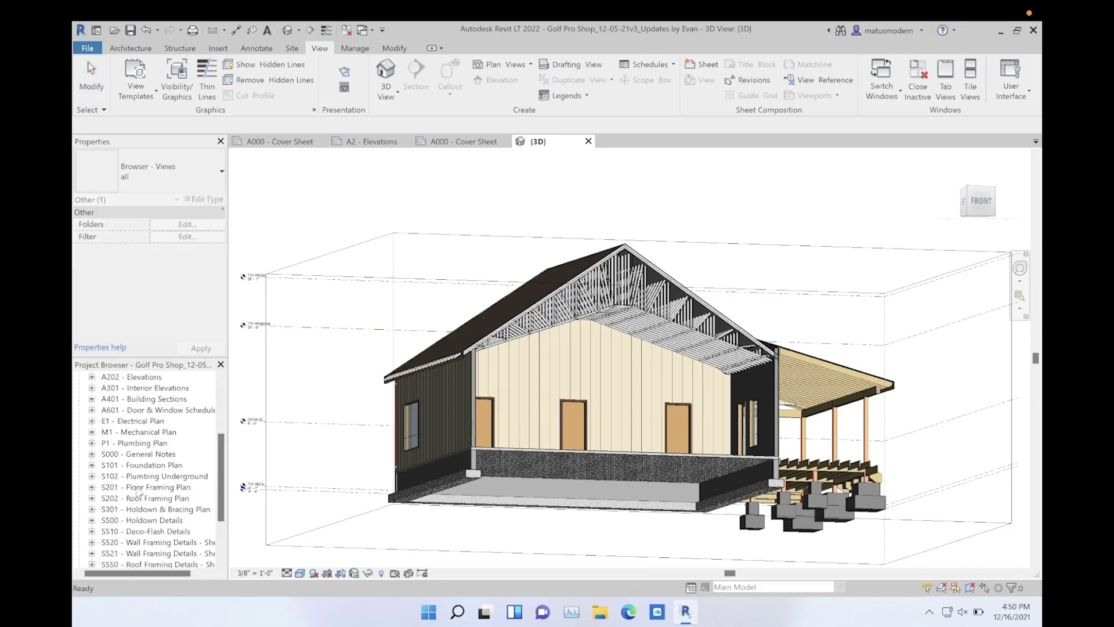
Open sheets S101, S301, S500 and S520, then select A202 - Elevations in the Project Browser.
double_click(141, 467)
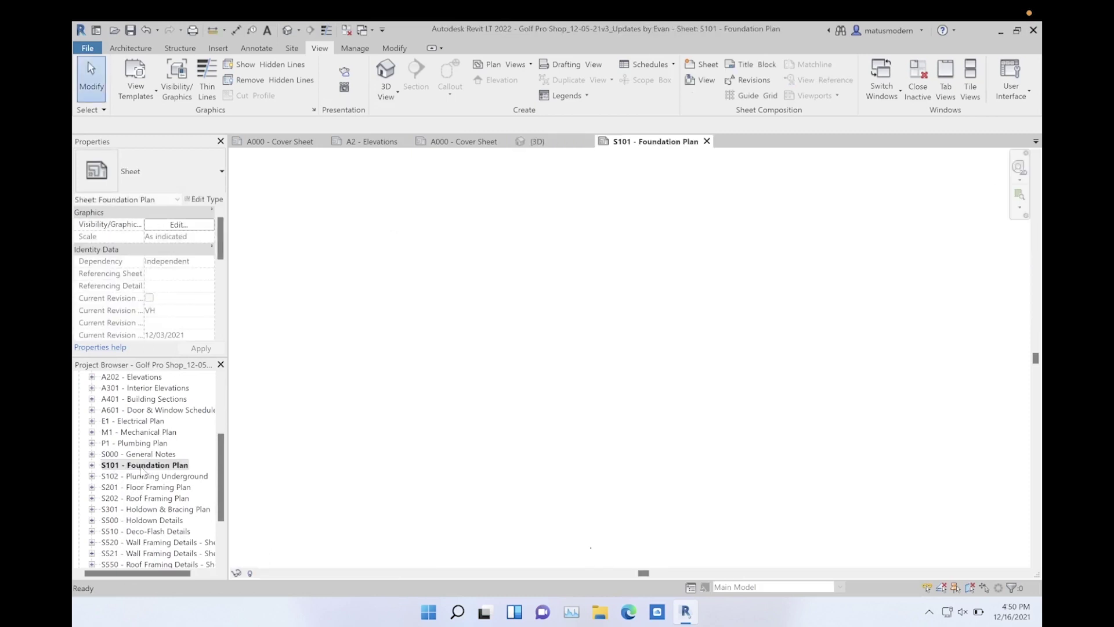
click(147, 510)
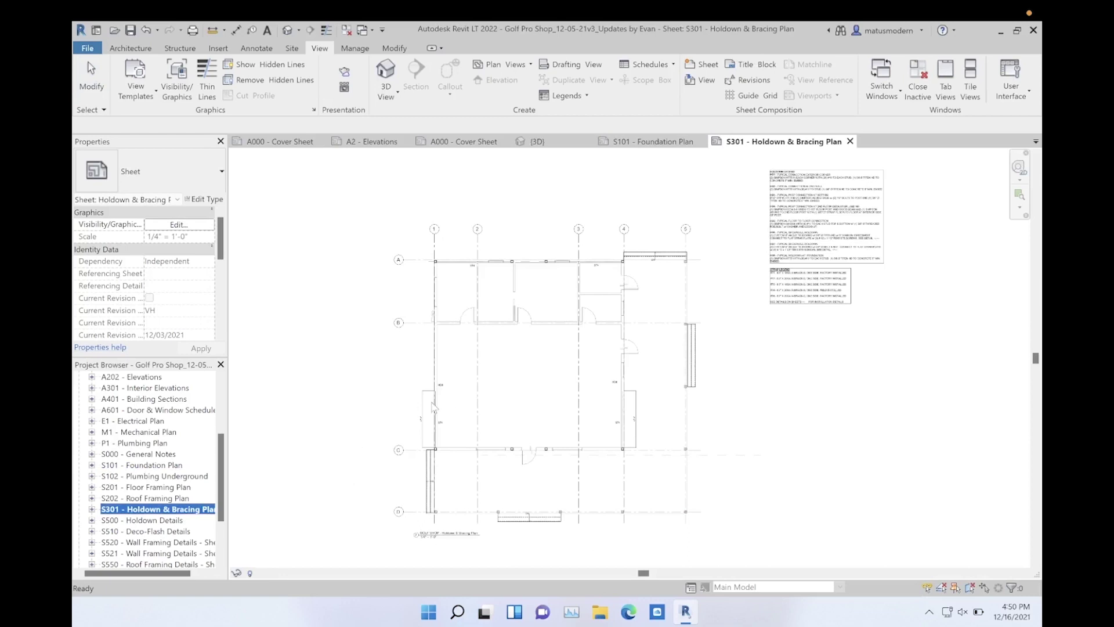
double_click(156, 520)
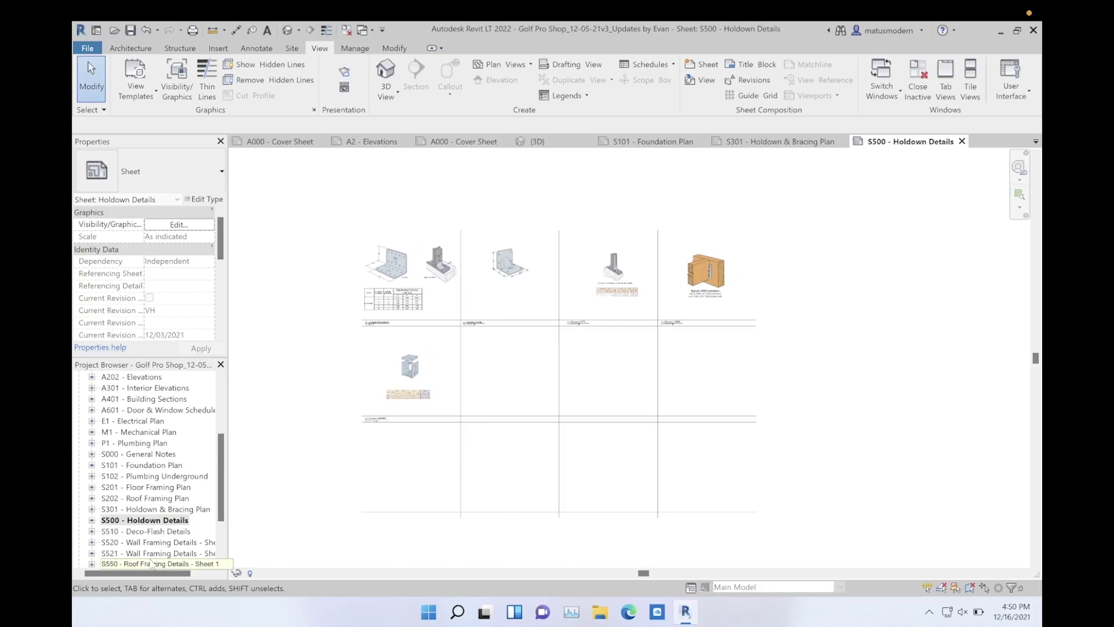
click(152, 542)
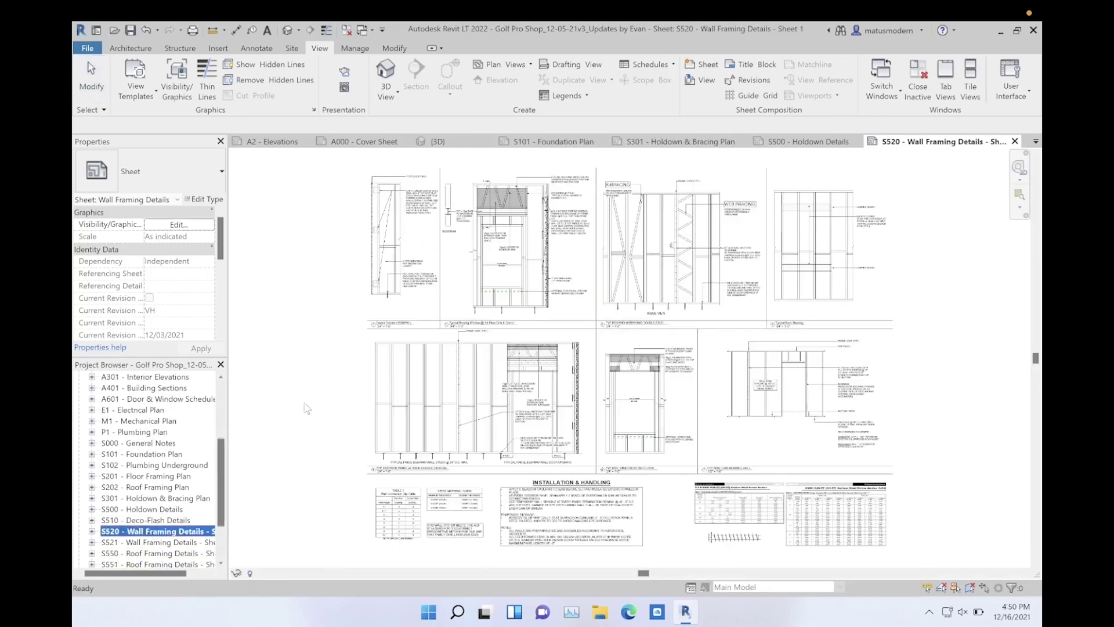
drag(220, 470, 219, 428)
click(139, 456)
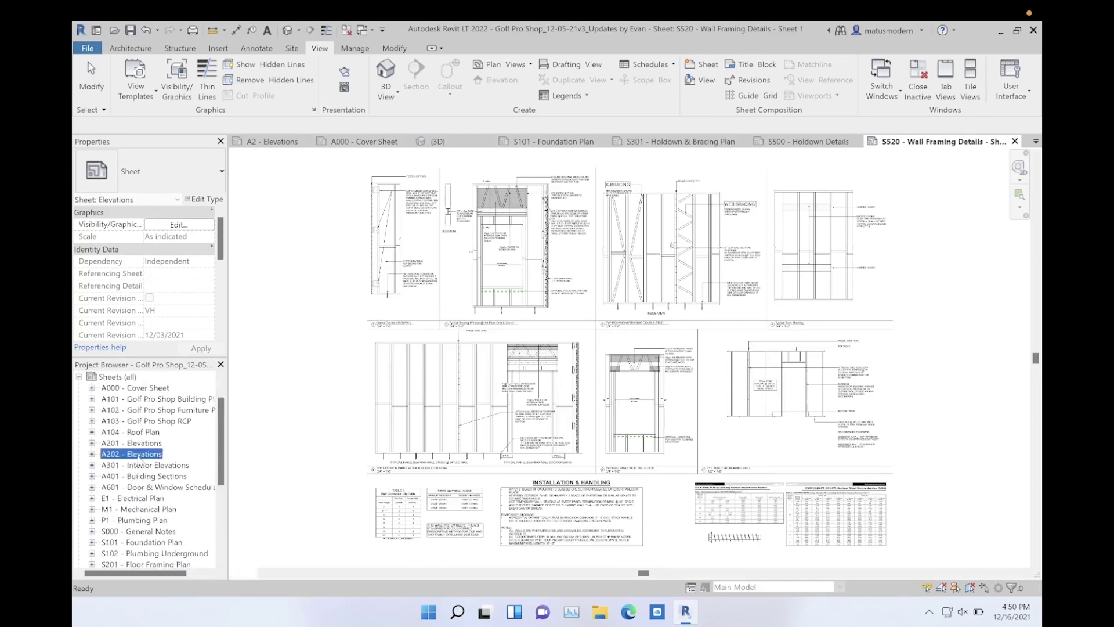
Open A202, activate the upper elevation viewport, and select the right-hand wall lamp.
double_click(139, 456)
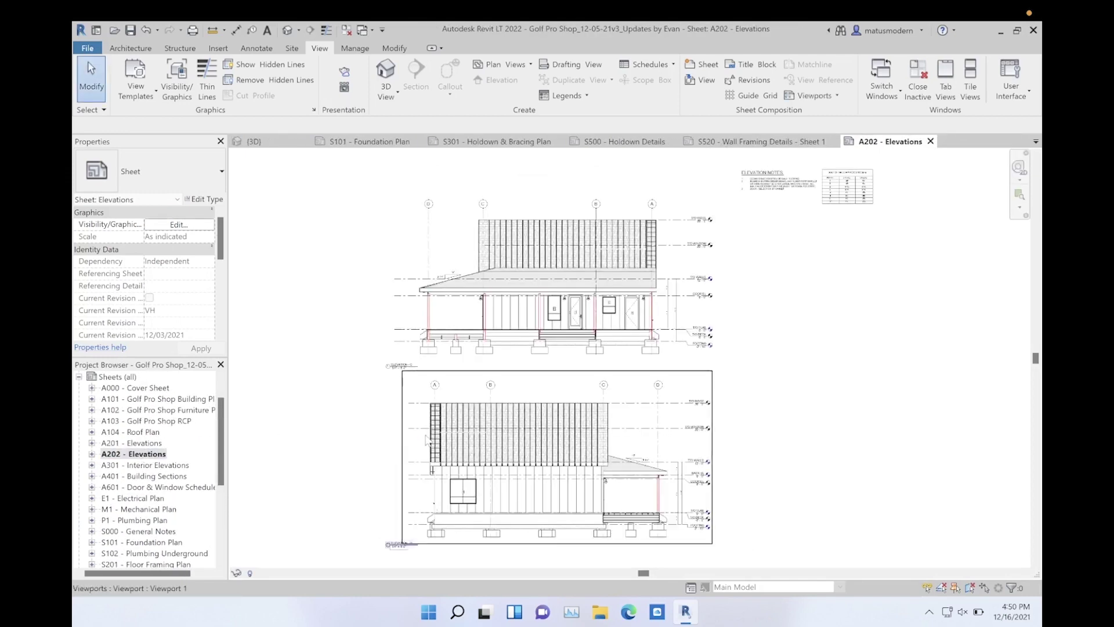
scroll(542, 302, up, 2)
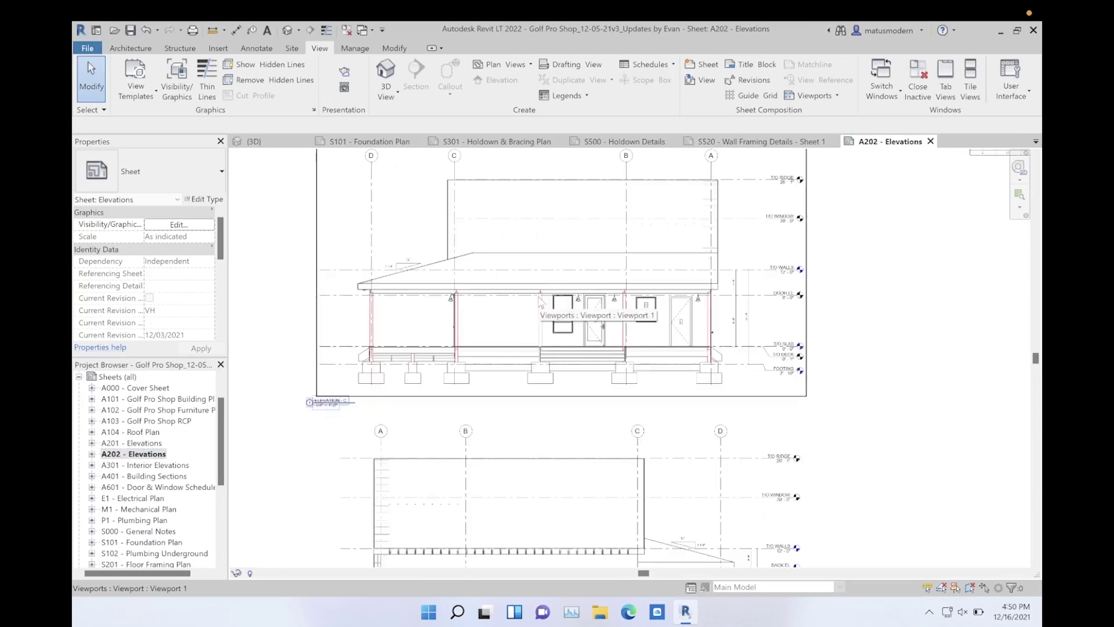
double_click(417, 325)
scroll(458, 299, up, 5)
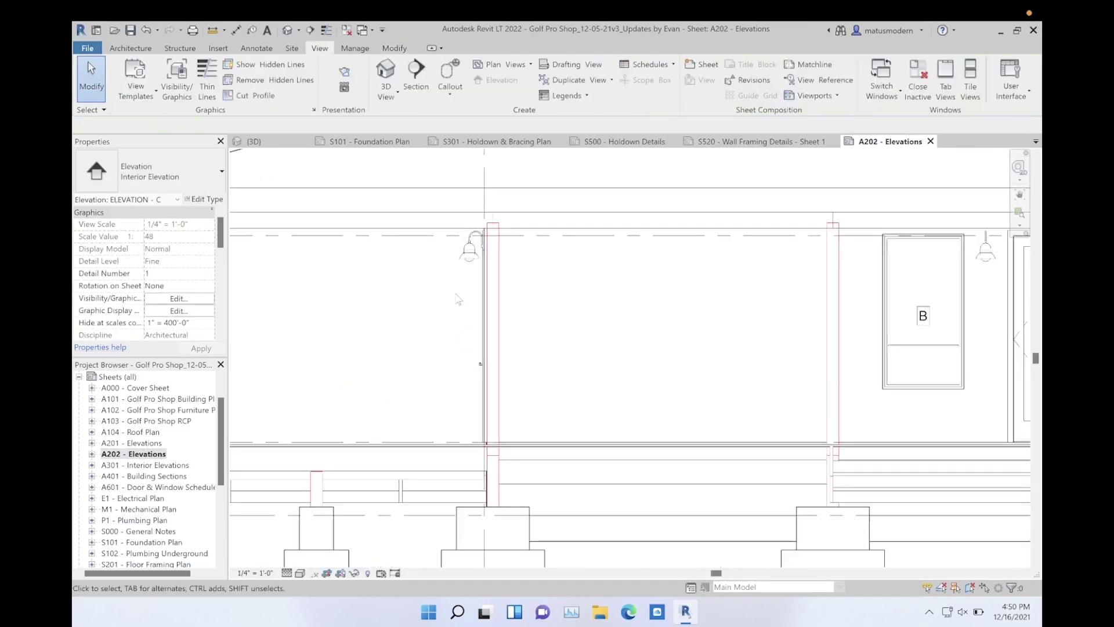
click(468, 251)
click(987, 253)
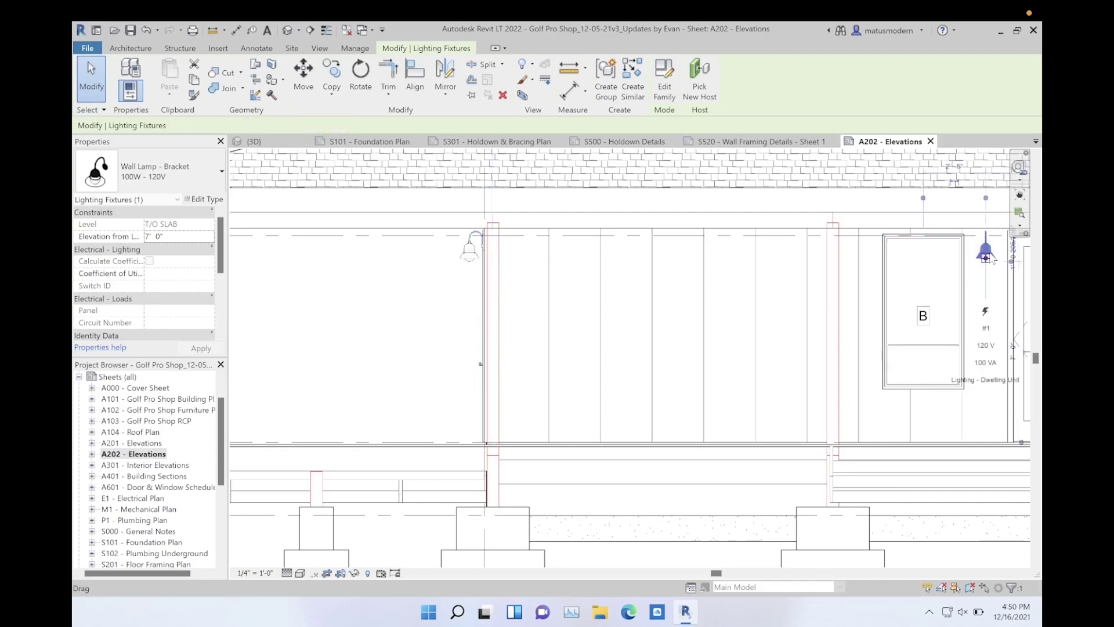
Copy the bracket wall lamp with CO to spaced positions leftward along the porch wall.
key(c)
key(o)
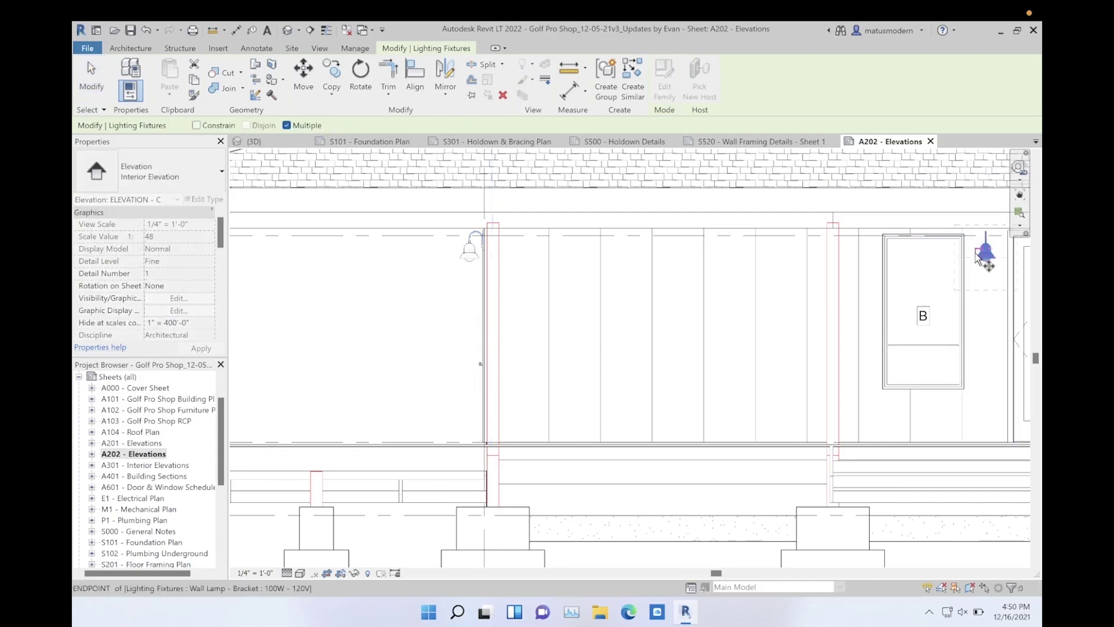
click(986, 254)
click(782, 259)
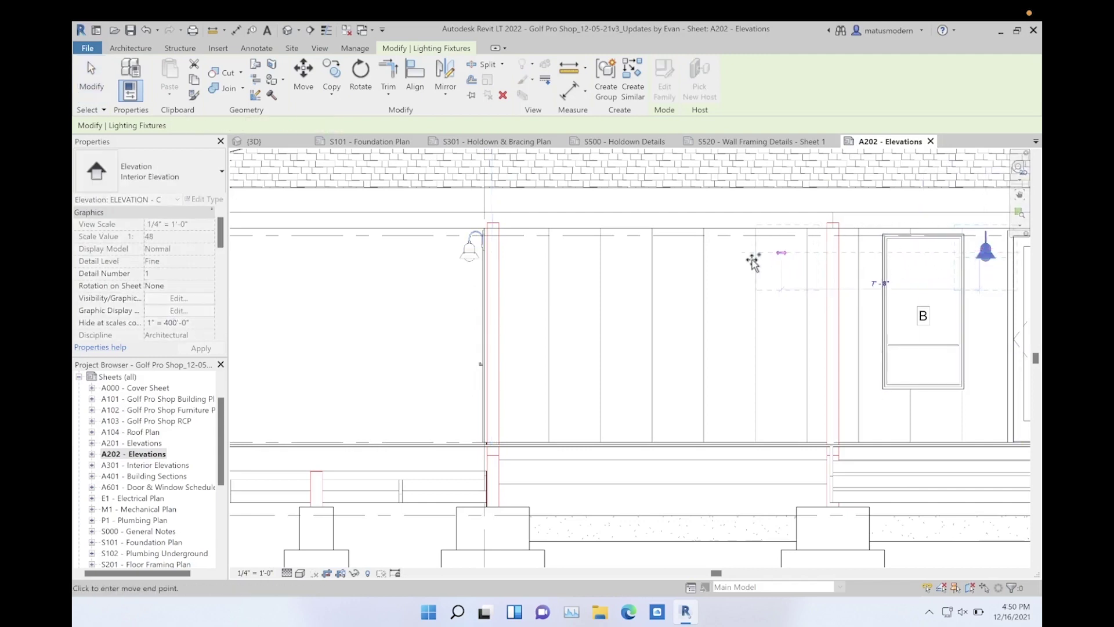
click(684, 261)
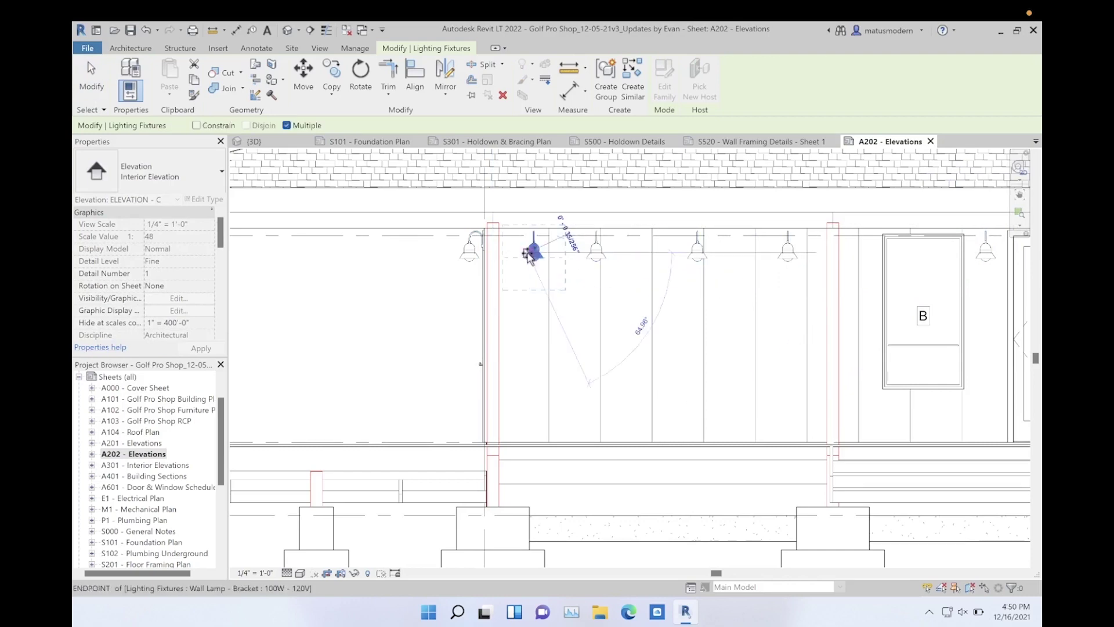
click(531, 255)
key(Escape)
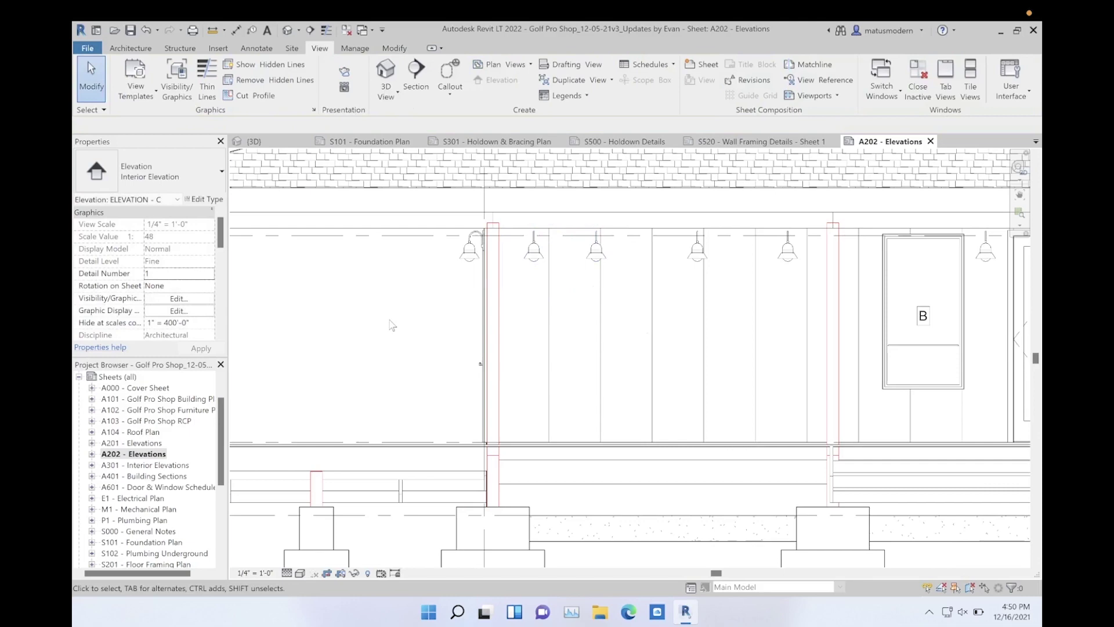
Zoom out and pan to review the whole front elevation, then switch to the Illustrator map space.
scroll(394, 324, down, 2)
scroll(394, 324, down, 2)
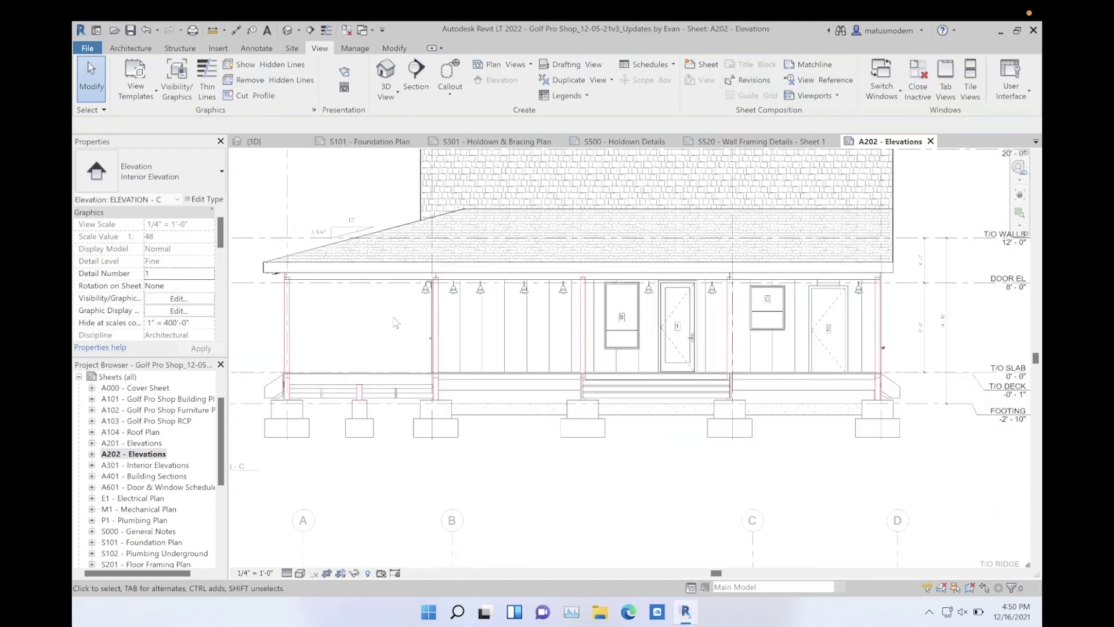
scroll(434, 325, down, 2)
middle_drag(477, 435, 529, 450)
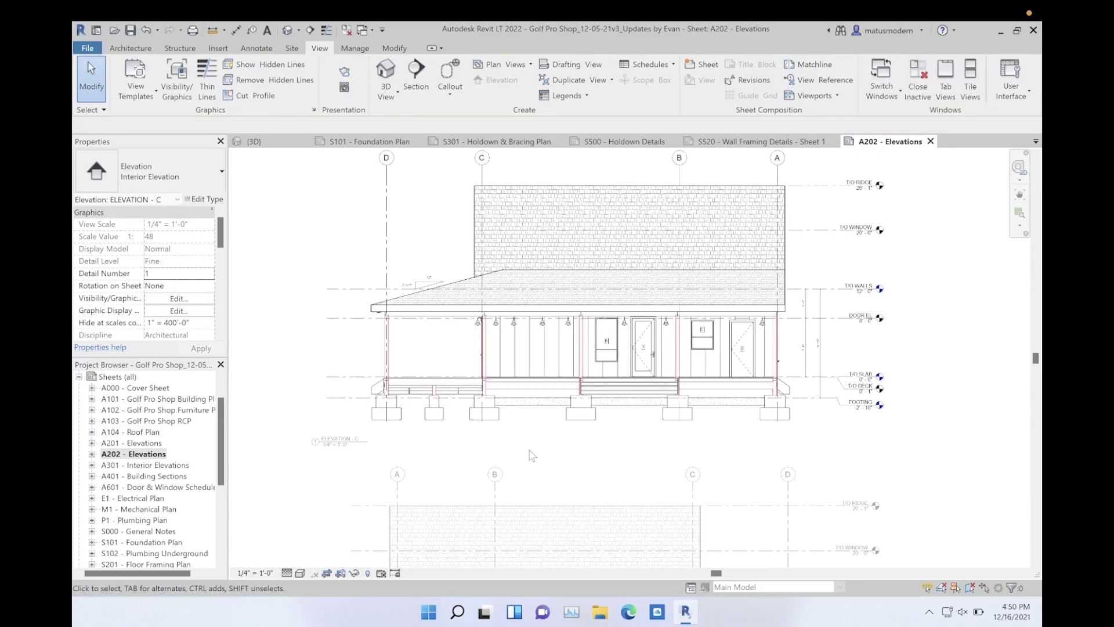
key(ctrl+Left)
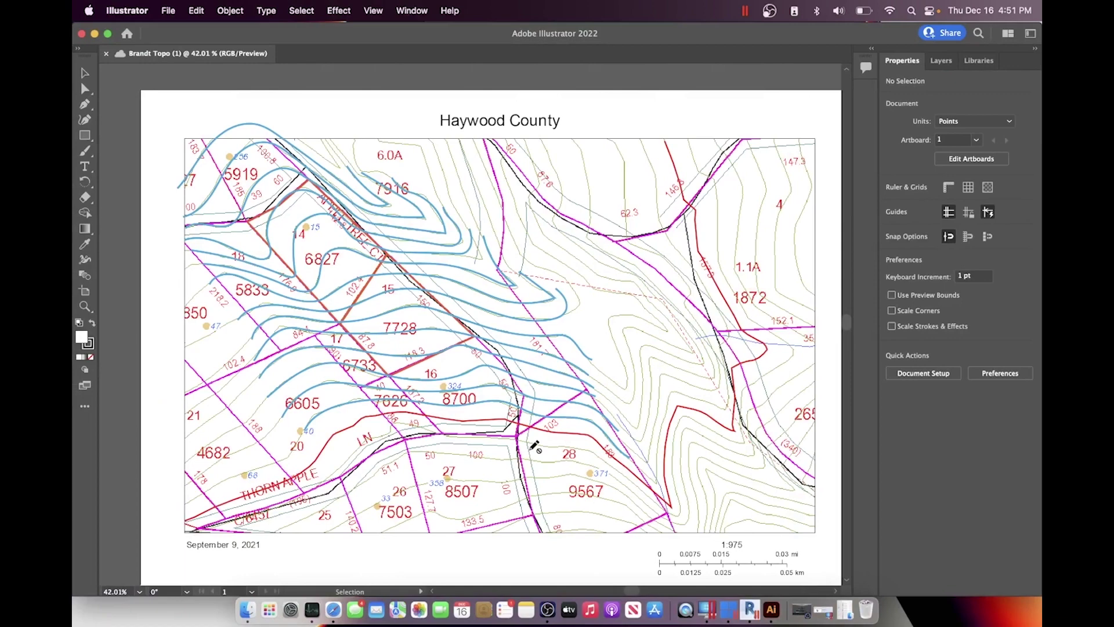
Cycle desktop spaces through Activity Monitor and Illustrator back to Revit in the Windows VM.
key(ctrl+Left)
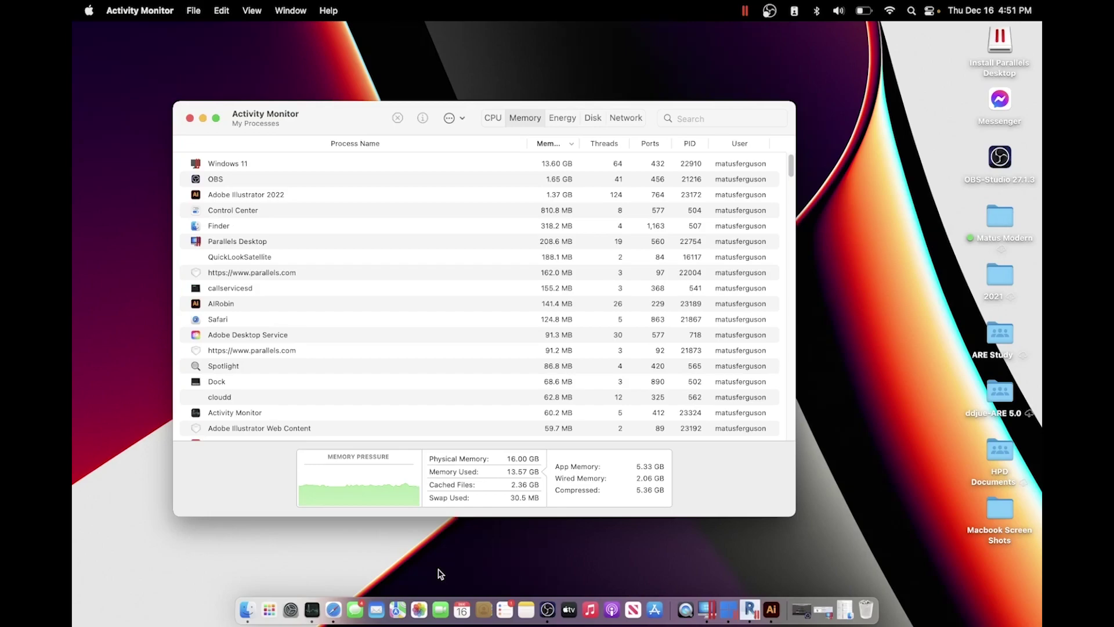
key(ctrl+Right)
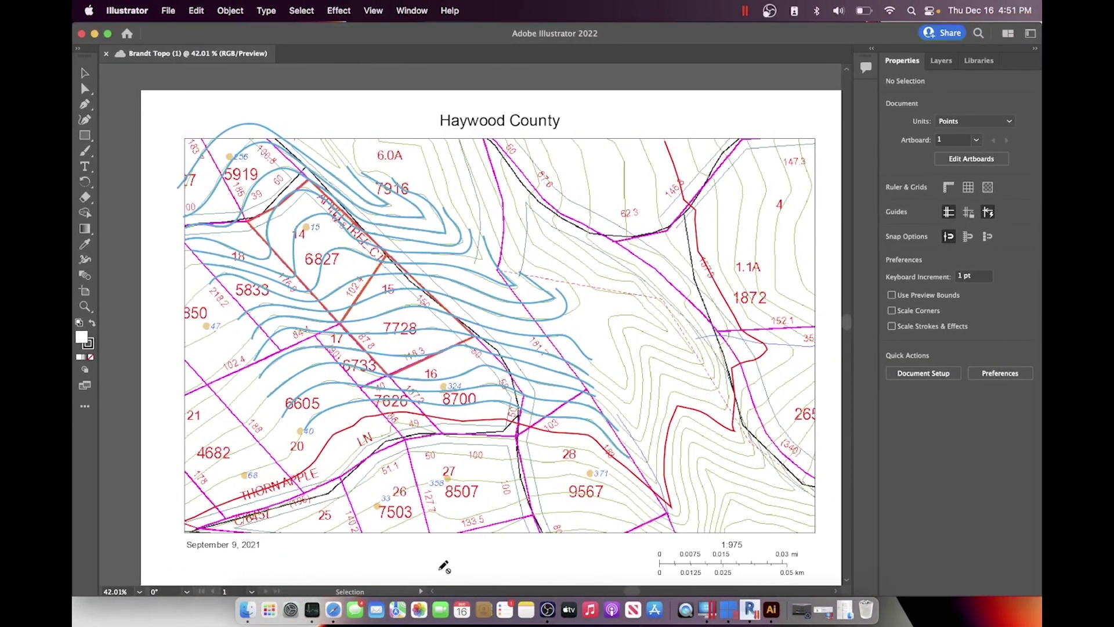
key(ctrl+Right)
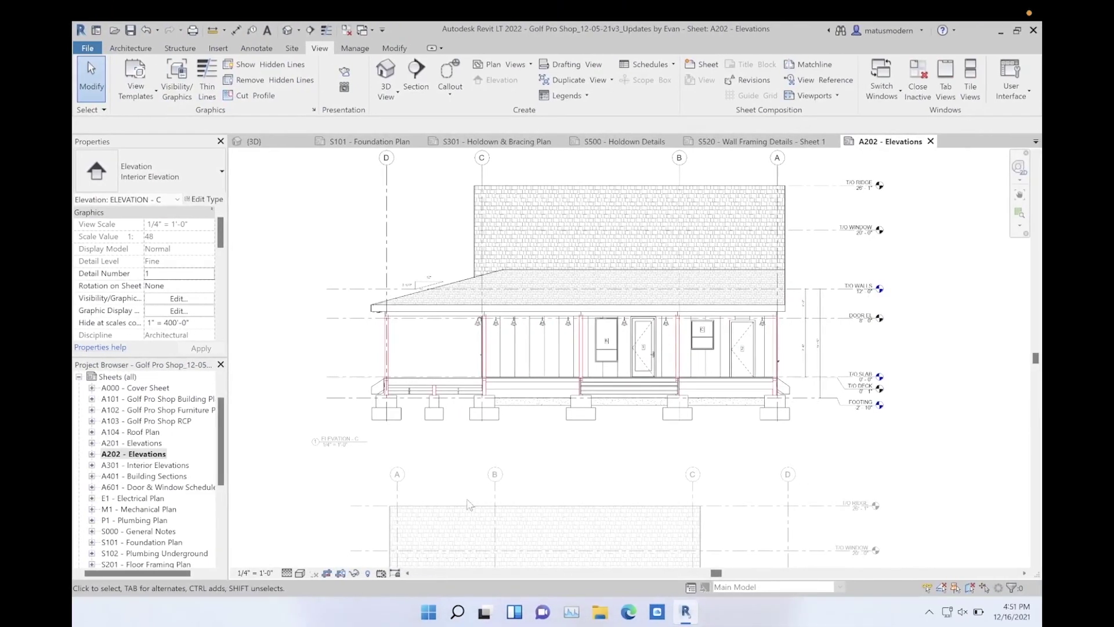
Open the 3D view, orbit to a front-right angle, and zoom the house model out.
click(381, 73)
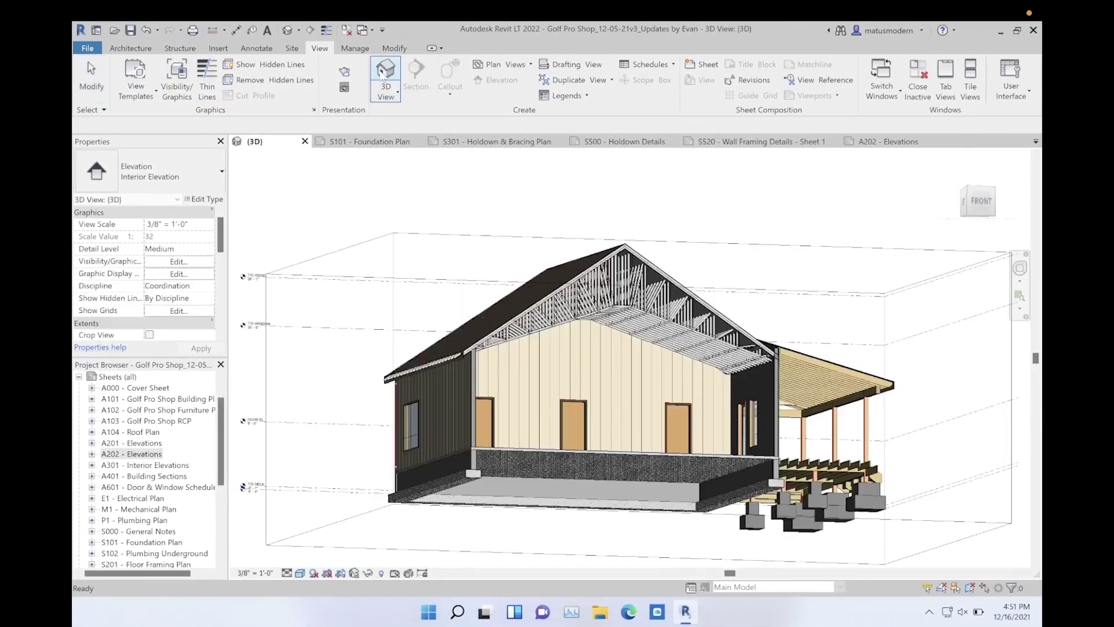
shift+middle_drag(552, 204, 493, 235)
click(760, 281)
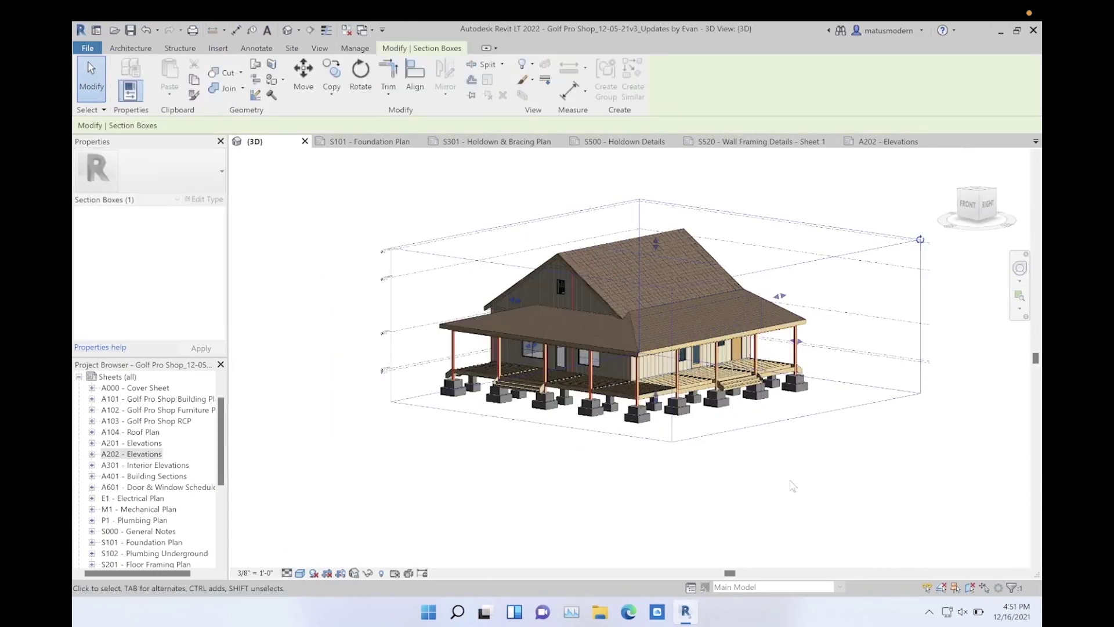
key(Escape)
scroll(730, 471, up, 2)
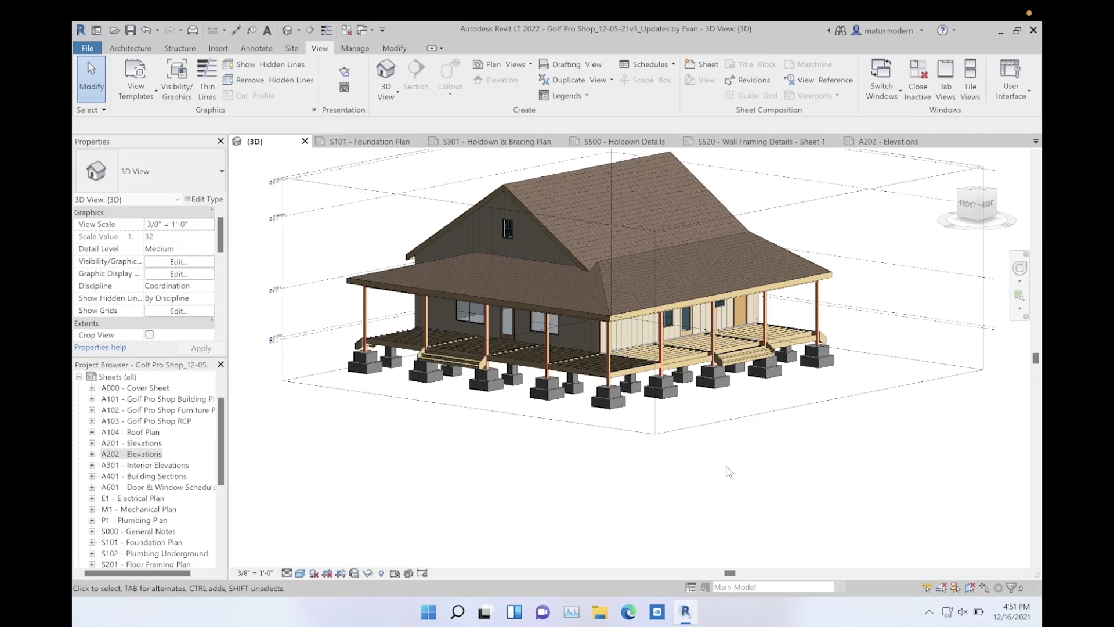
scroll(760, 473, down, 4)
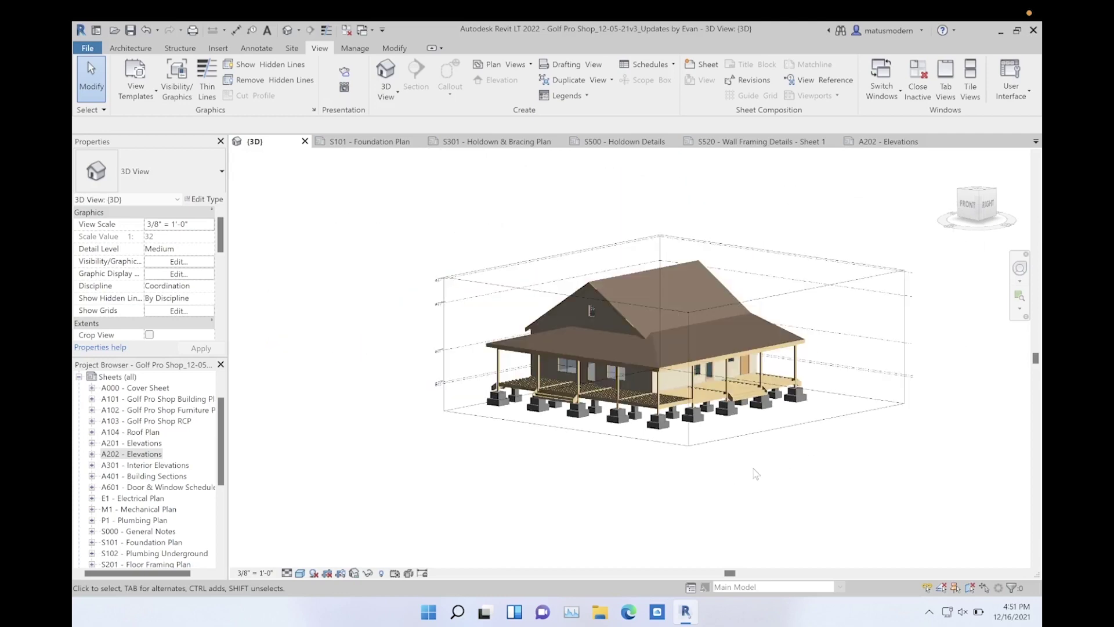
Zoom the Golf Pro Shop house to fit, then orbit it to its right and back sides.
middle_drag(779, 495, 791, 485)
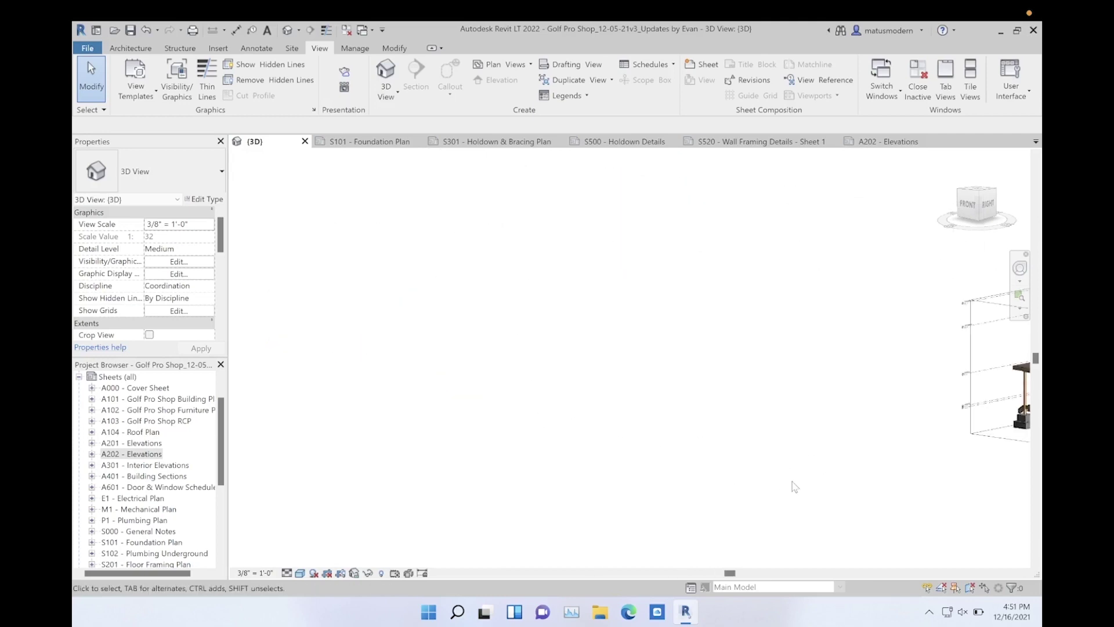
key(z)
key(f)
scroll(671, 385, down, 2)
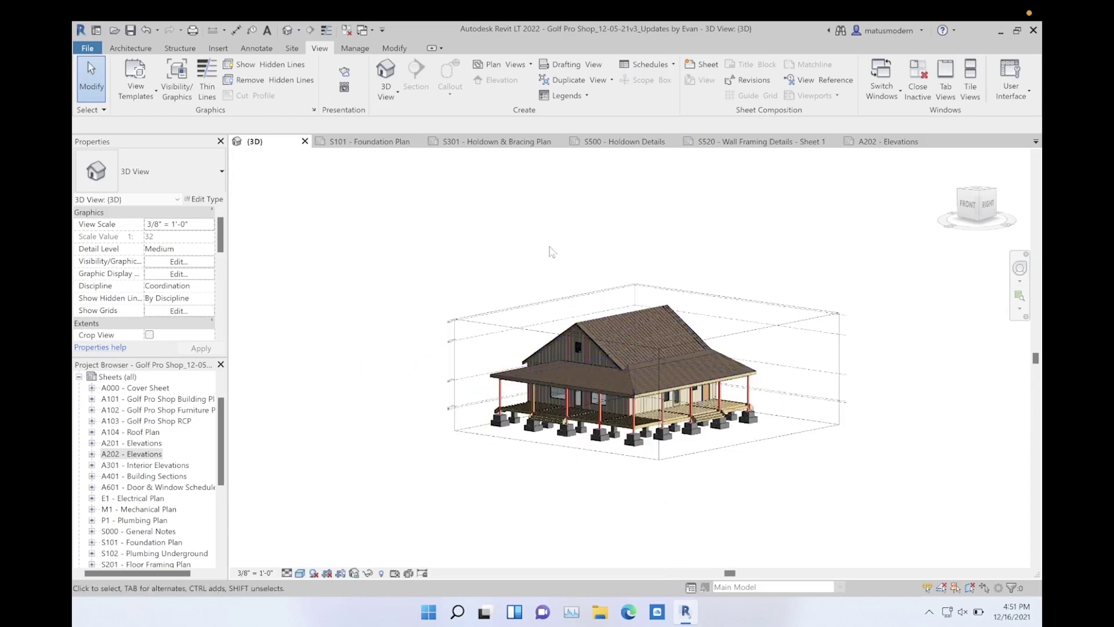
shift+middle_drag(582, 259, 371, 250)
scroll(757, 408, up, 3)
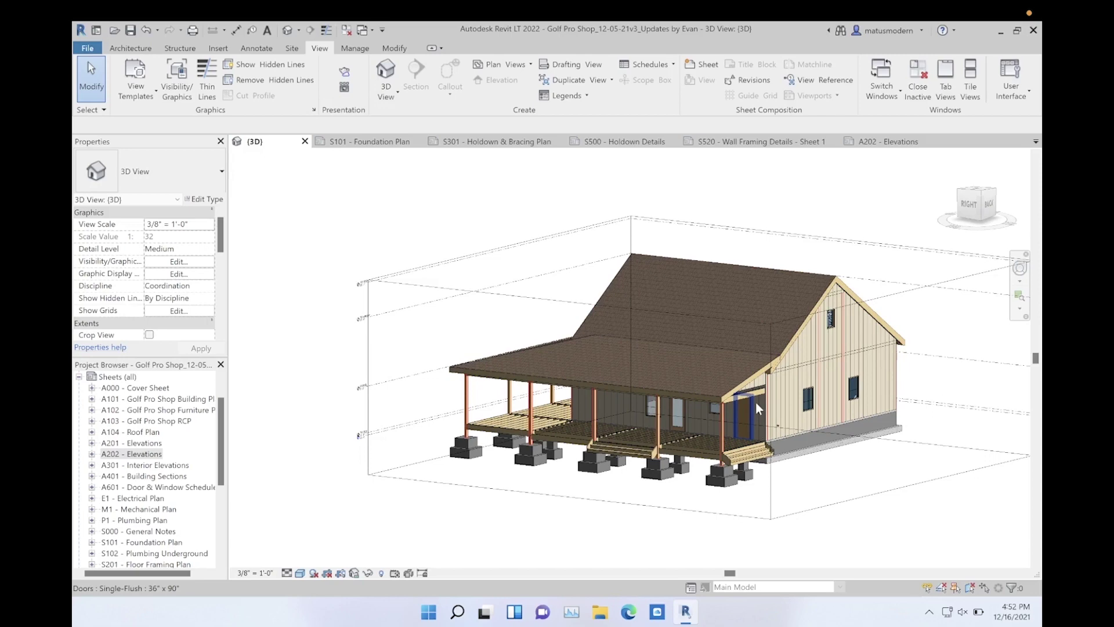
scroll(625, 367, down, 2)
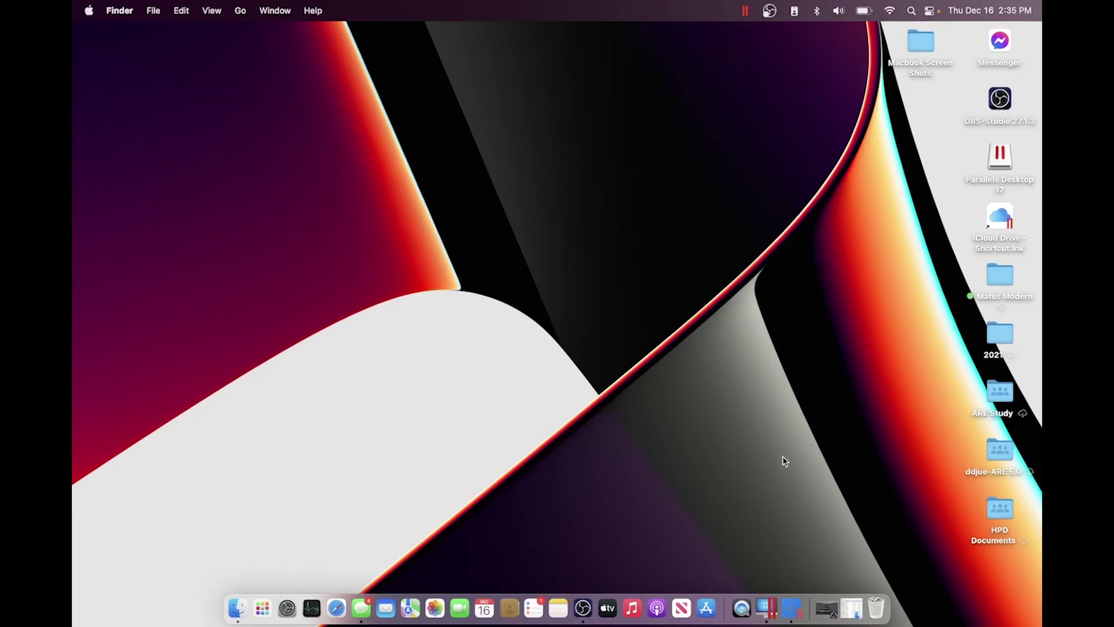
Stop the Windows 11 VM via the Parallels menu-bar Actions, then quit Parallels from the Dock.
click(769, 608)
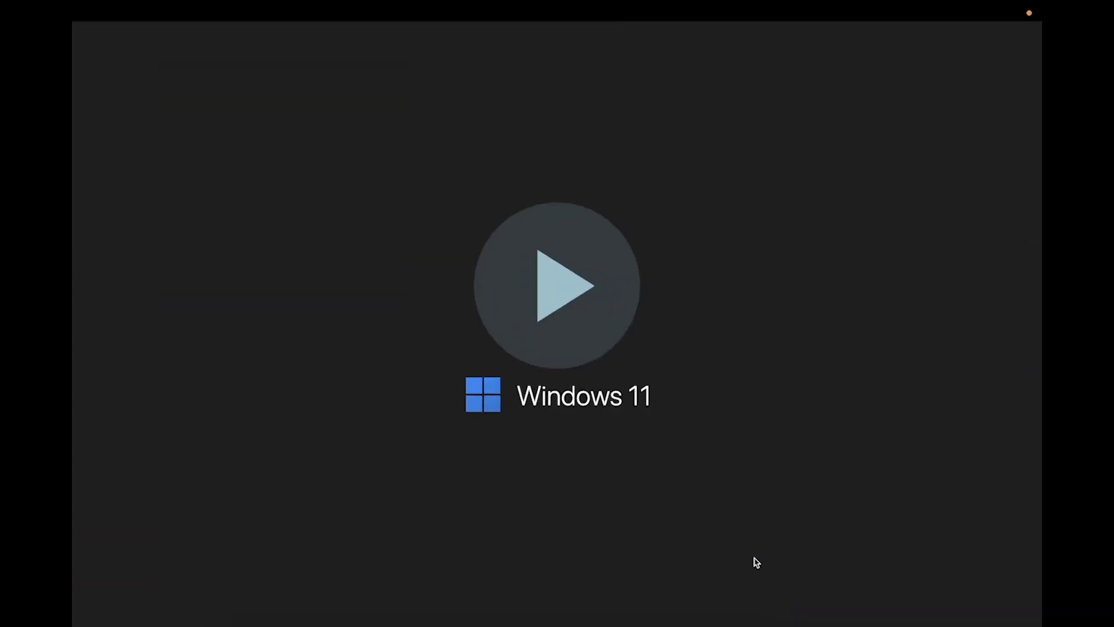
key(ctrl+Left)
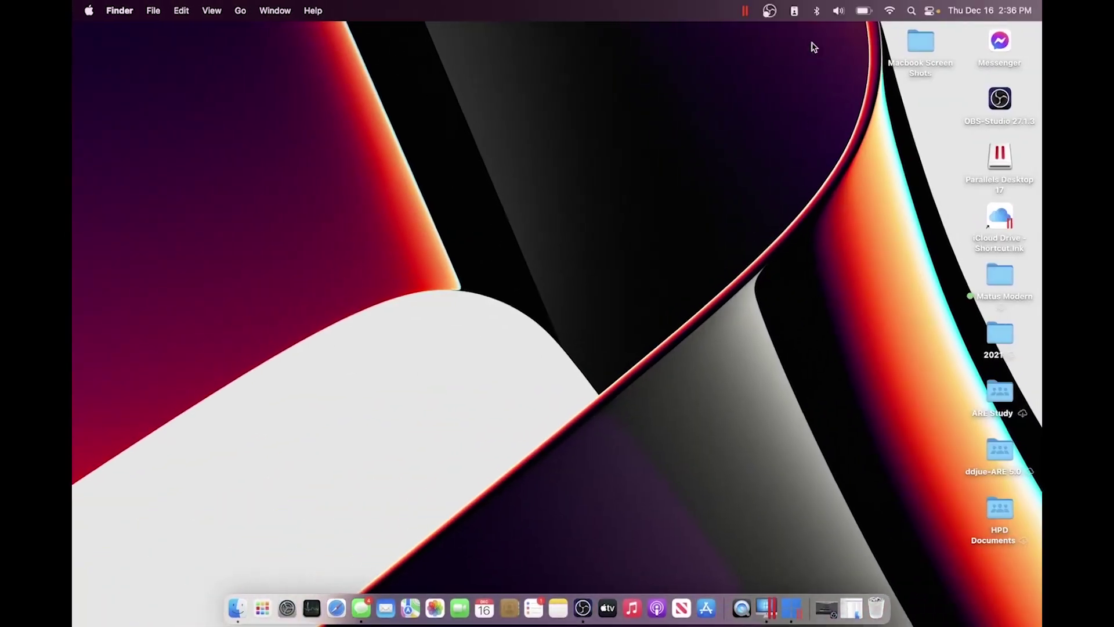
click(745, 10)
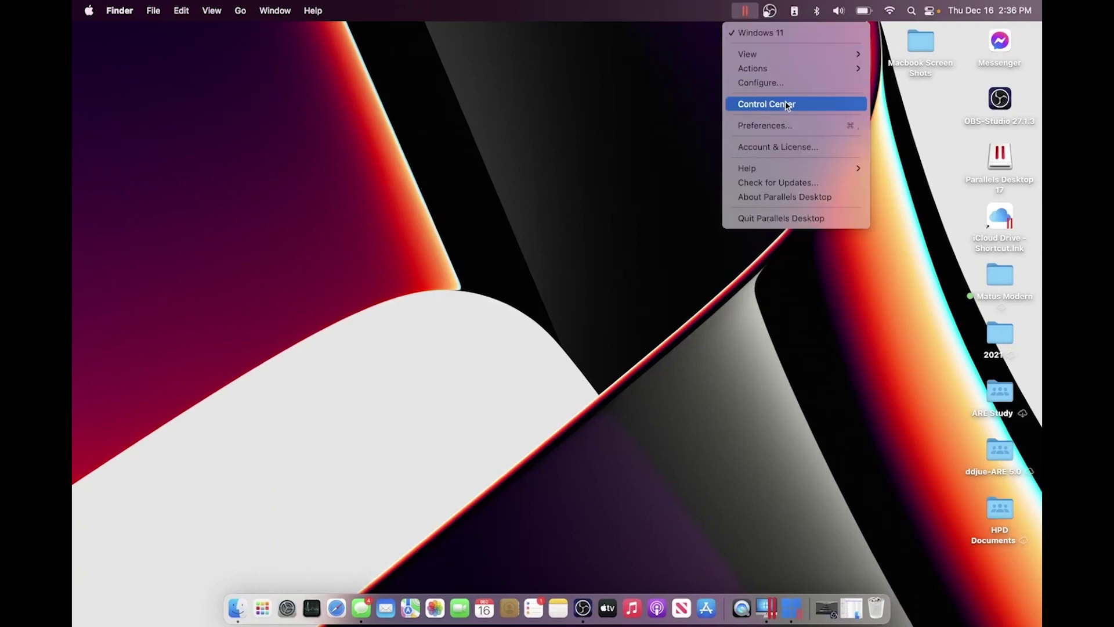
mouse_move(783, 72)
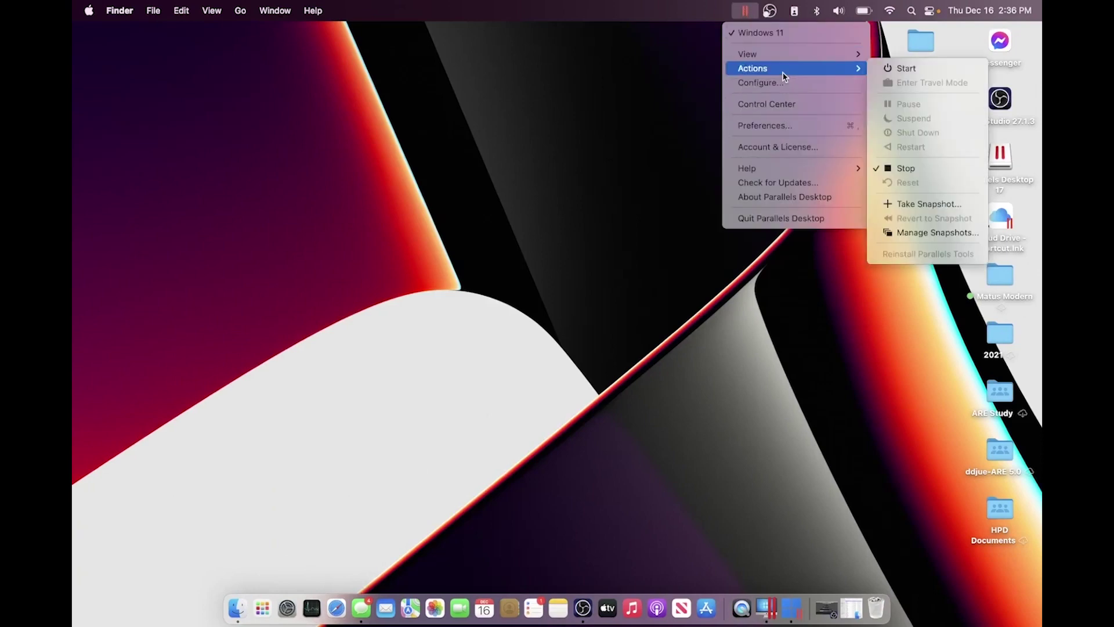
click(907, 168)
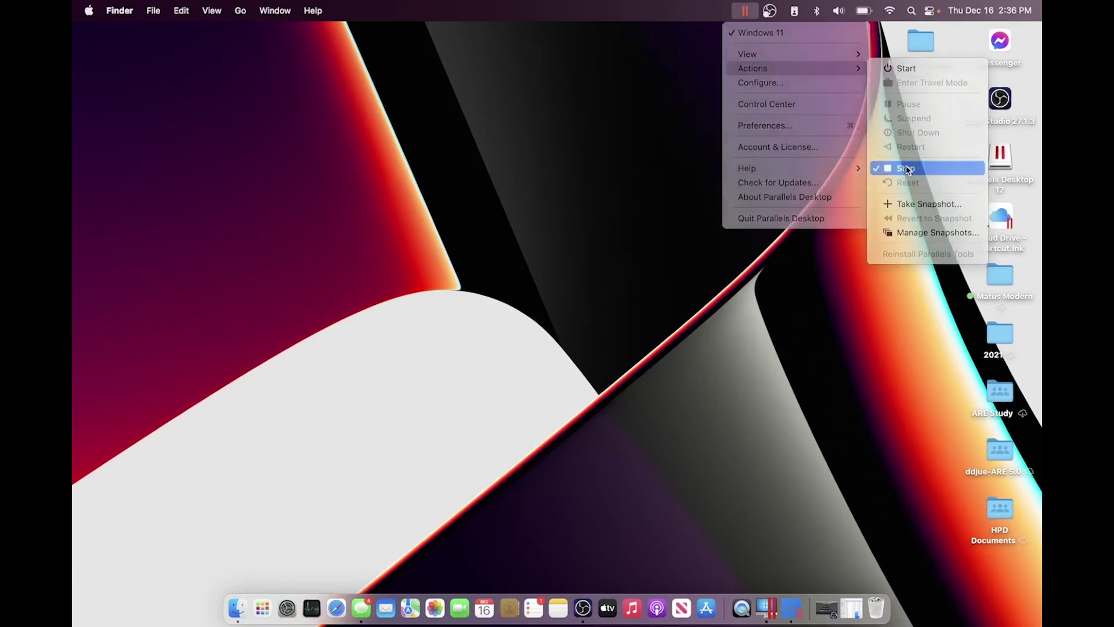
right_click(765, 597)
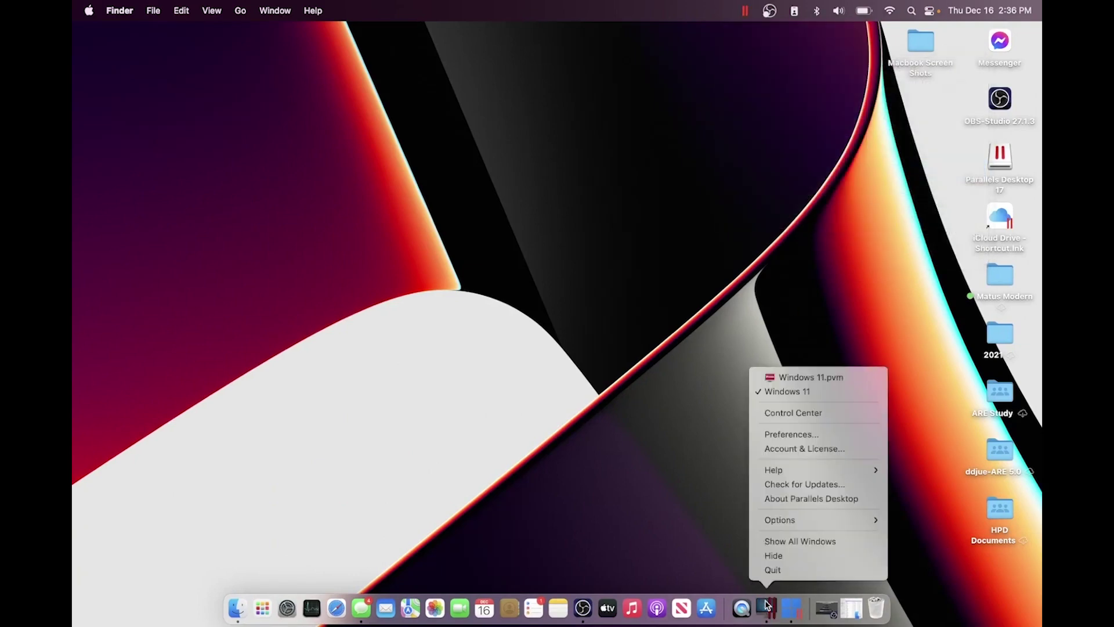
click(774, 570)
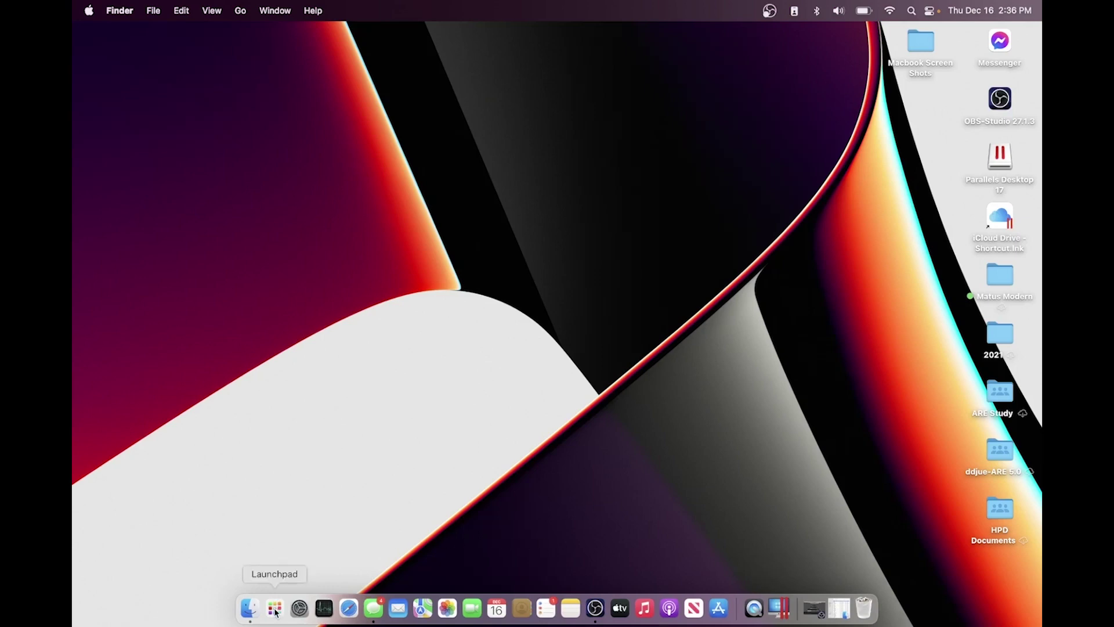
Move Parallels Desktop from Applications to the Trash, authorizing with the account password.
click(251, 608)
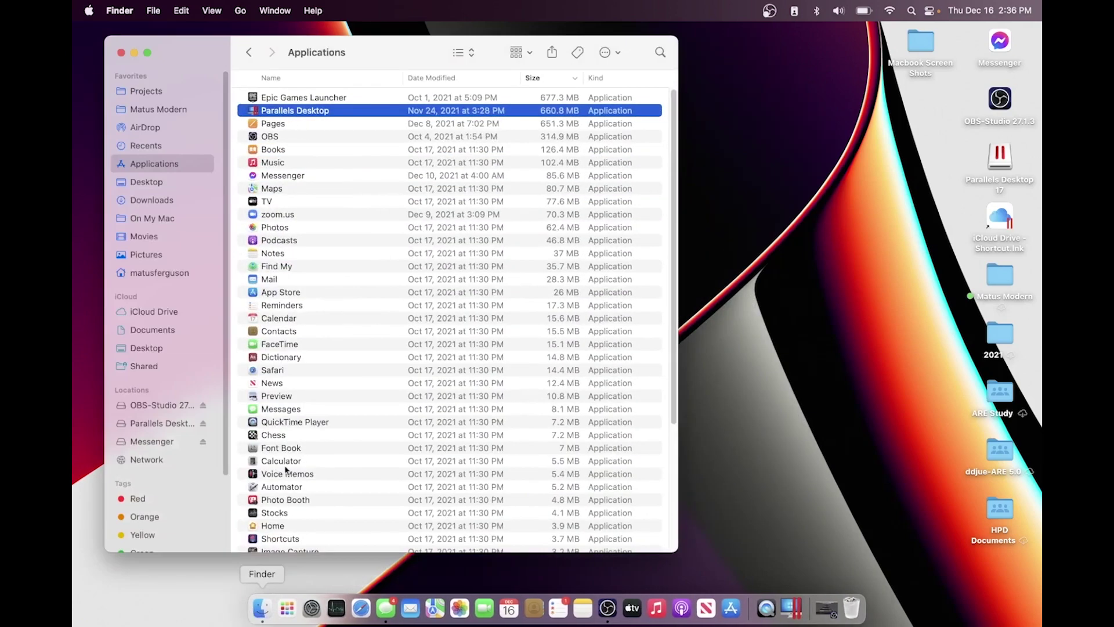
right_click(315, 109)
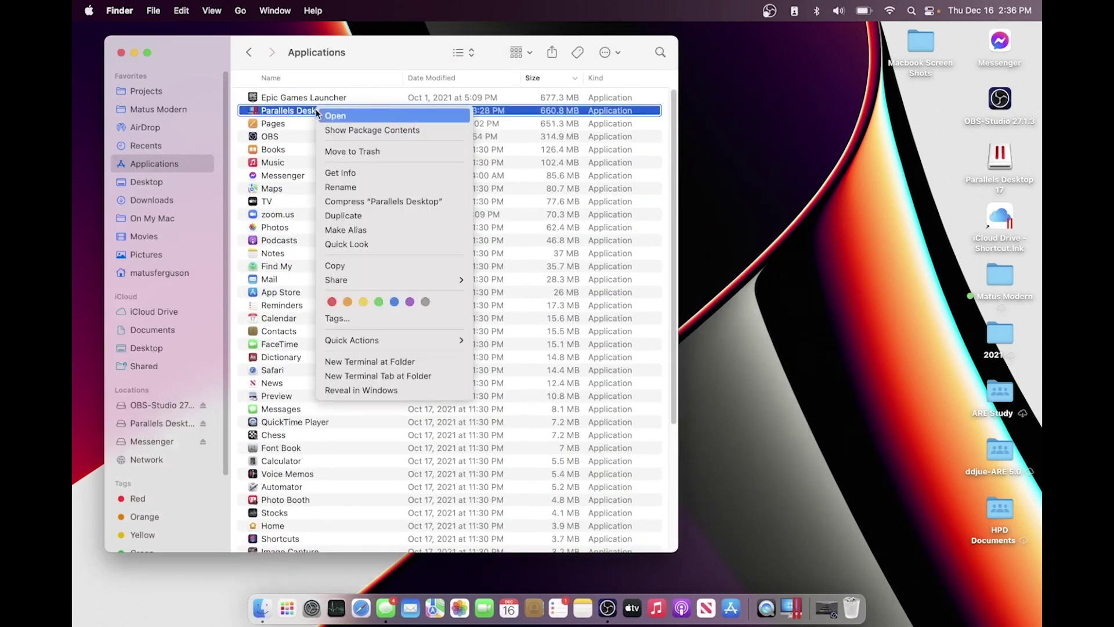
click(338, 149)
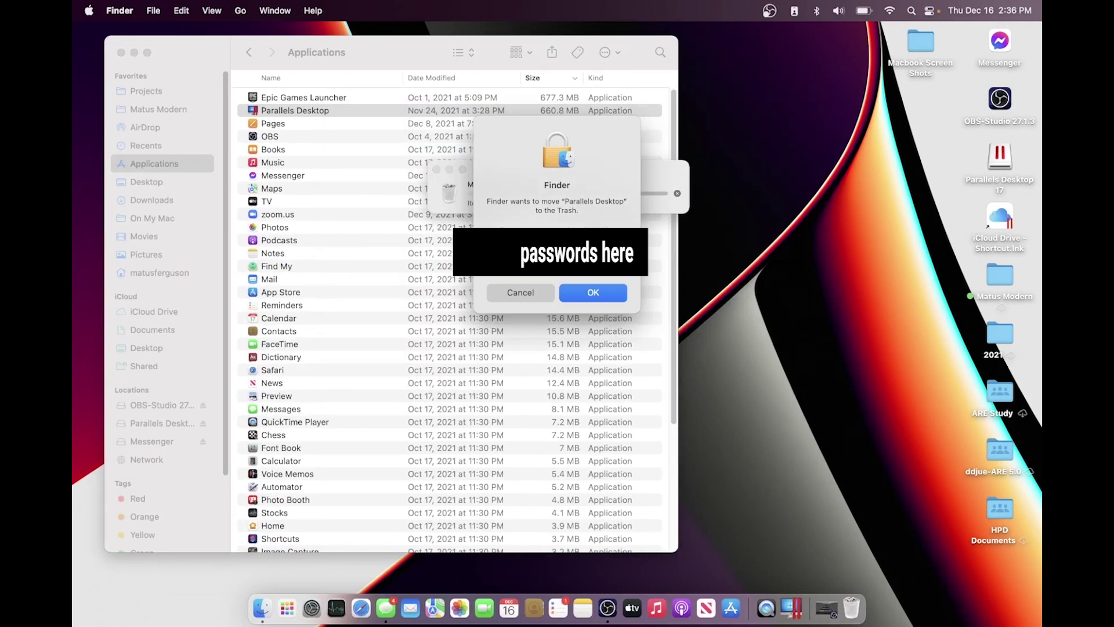
key(Return)
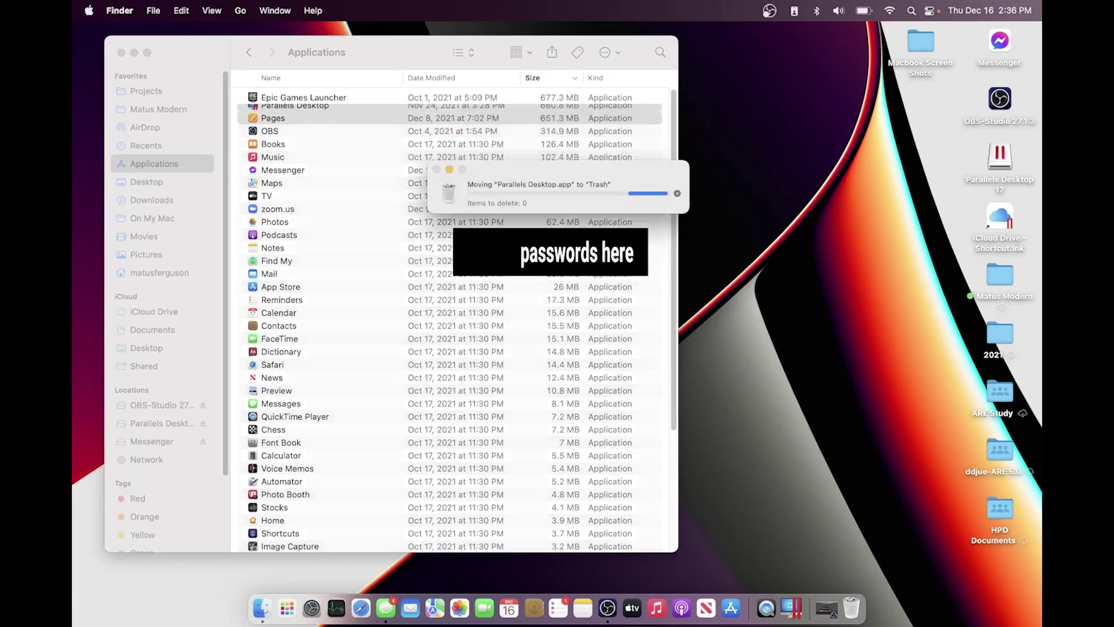
Empty the Trash permanently and close the Applications window.
right_click(851, 608)
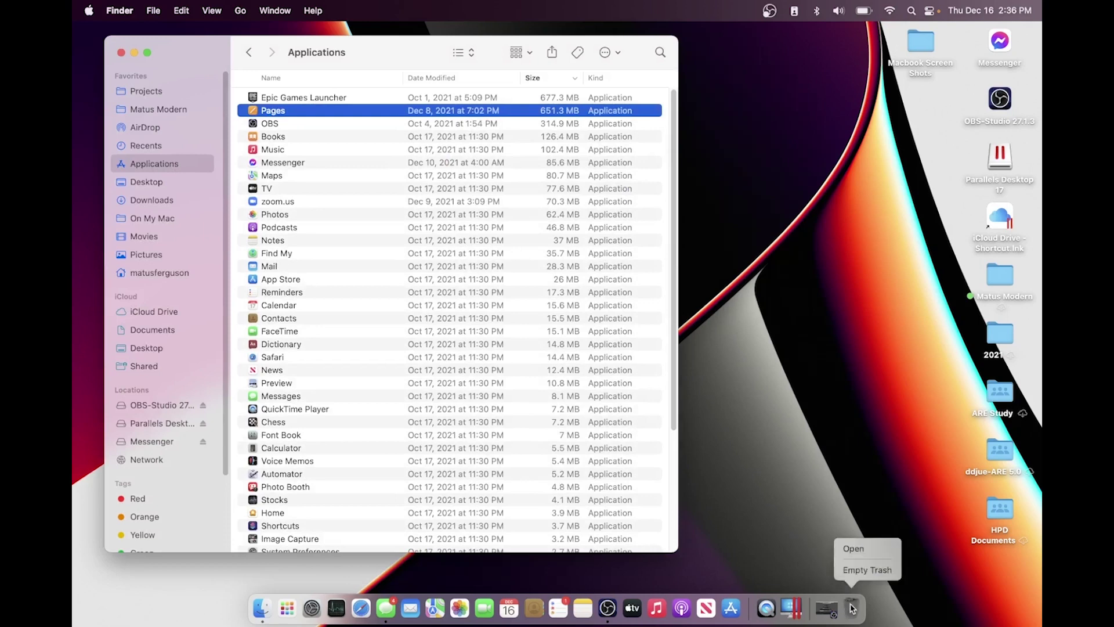
click(863, 570)
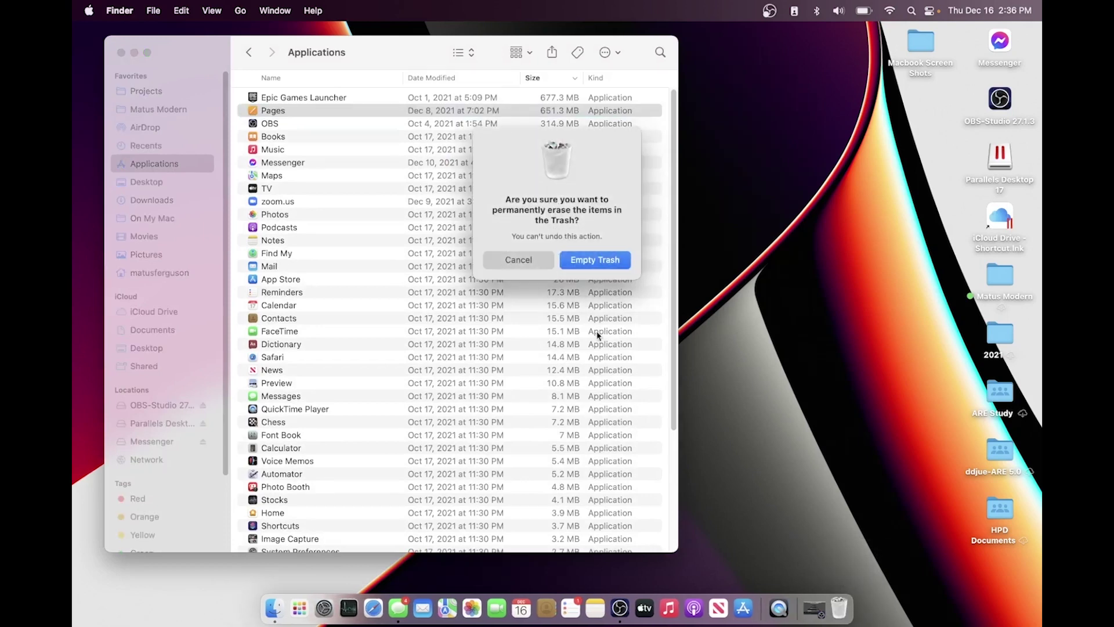
click(593, 260)
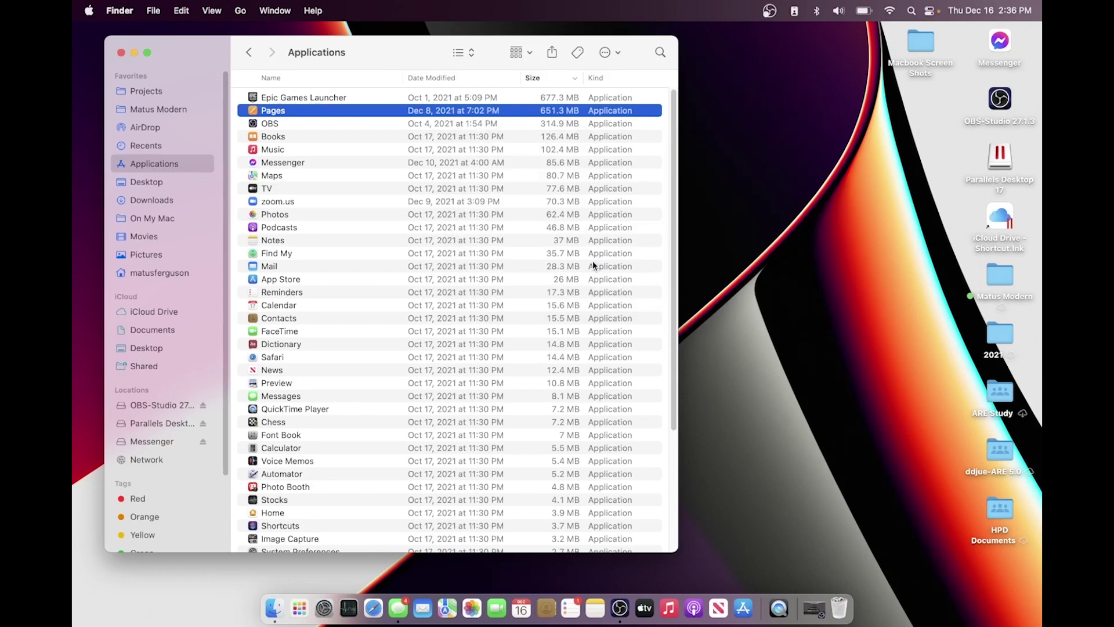
click(120, 54)
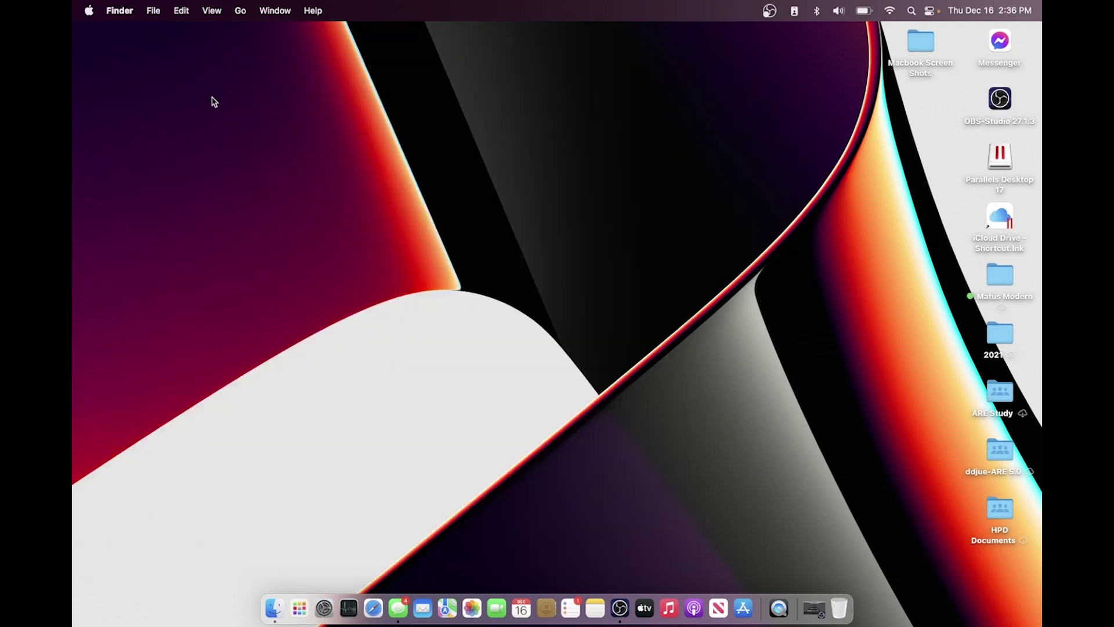